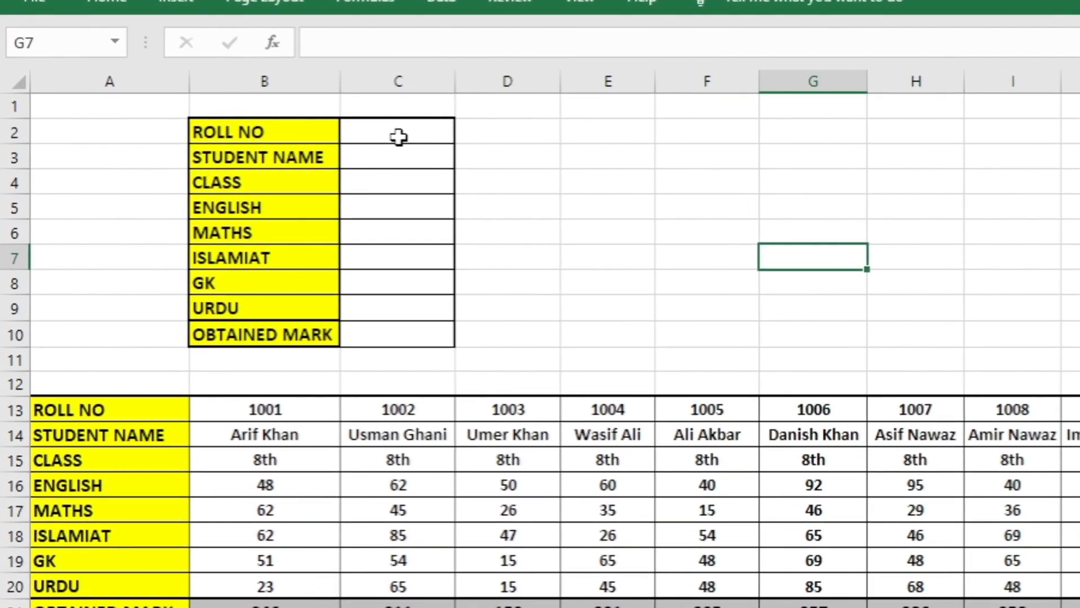
# Begin an HLOOKUP formula in the student name cell C3, using roll number cell C2 as the lookup value
pyautogui.click(264, 131)
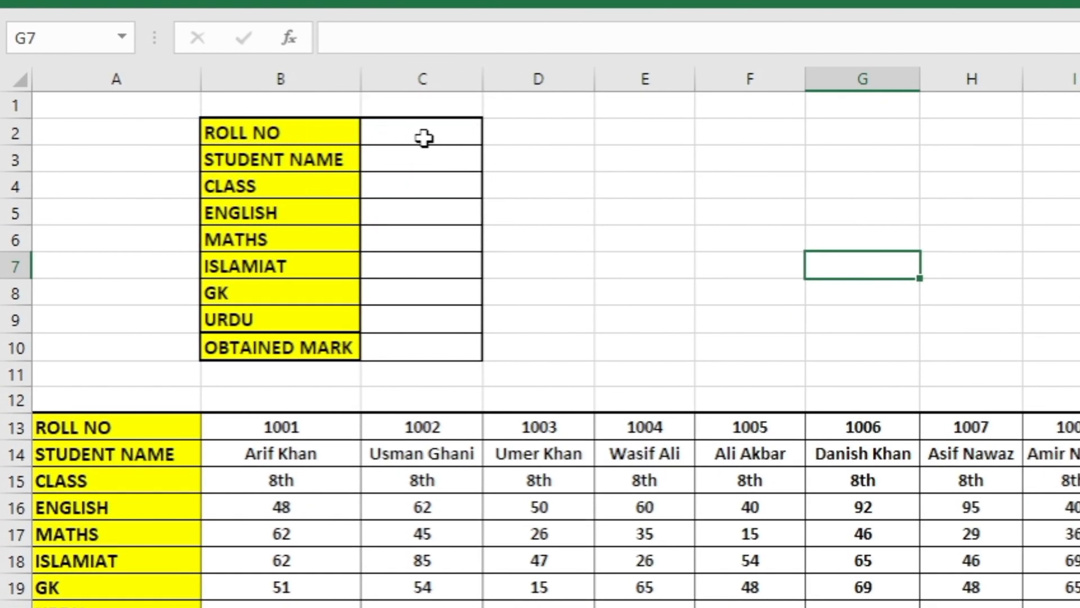
pyautogui.moveTo(415, 167); pyautogui.dragTo(417, 332)
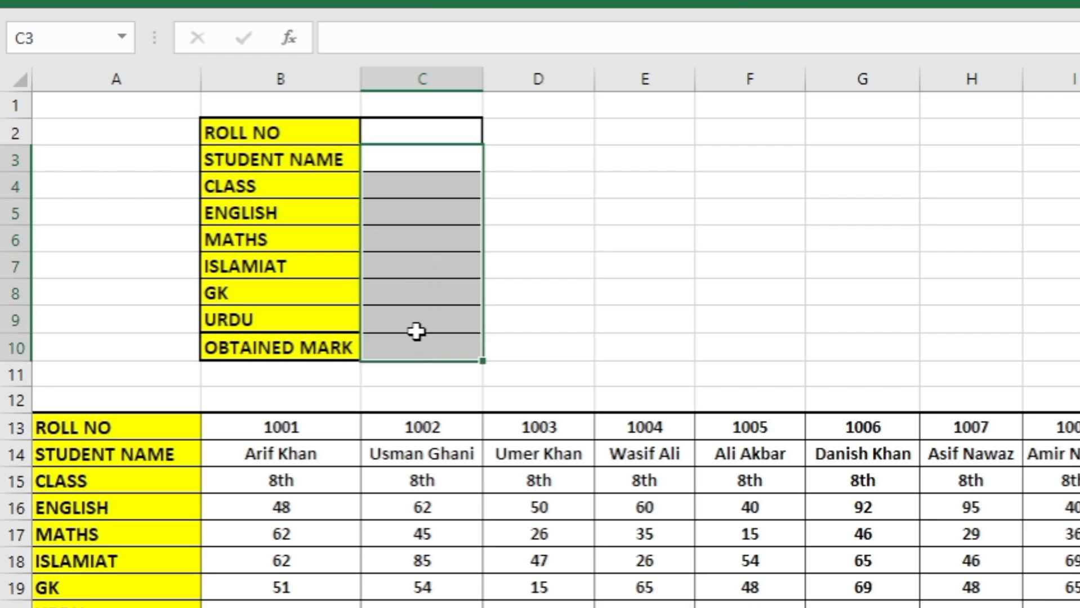
pyautogui.click(423, 162)
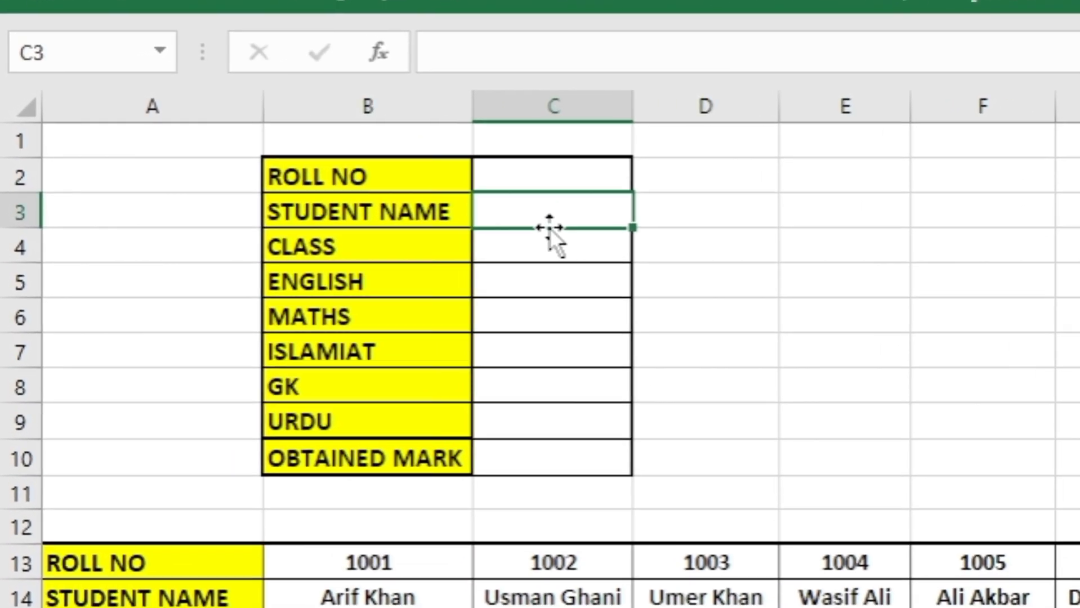
pyautogui.write('=')
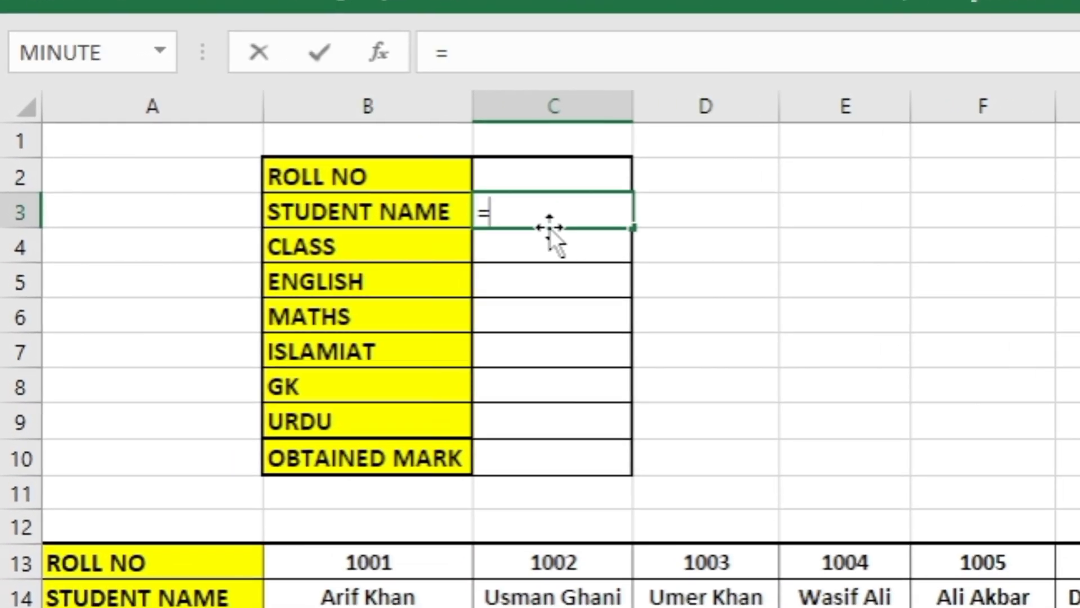
pyautogui.write('HLO')
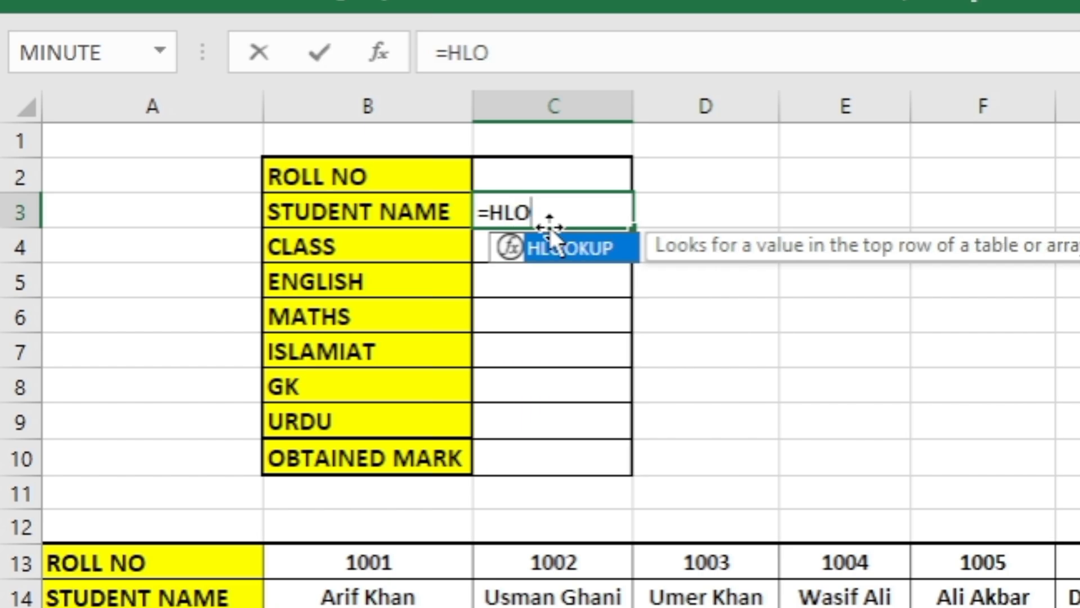
pyautogui.press('Tab')
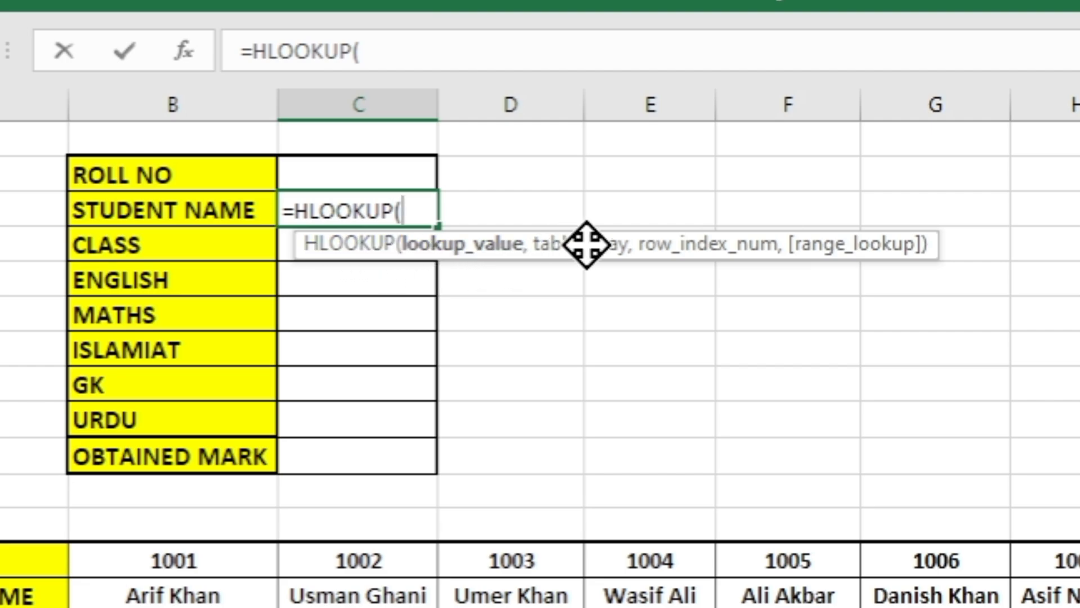
pyautogui.click(858, 253)
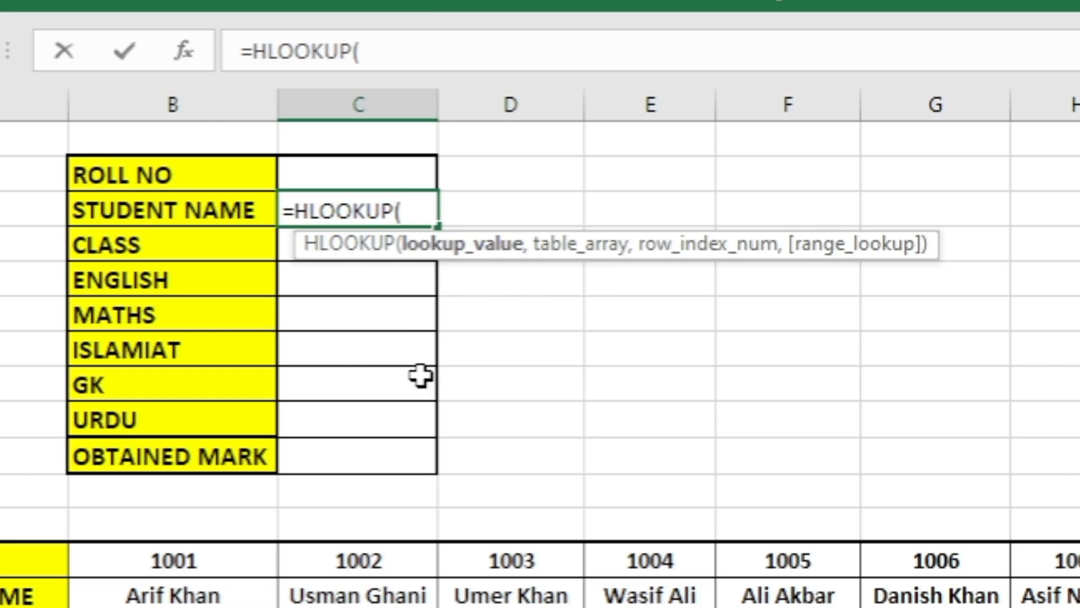
pyautogui.click(443, 252)
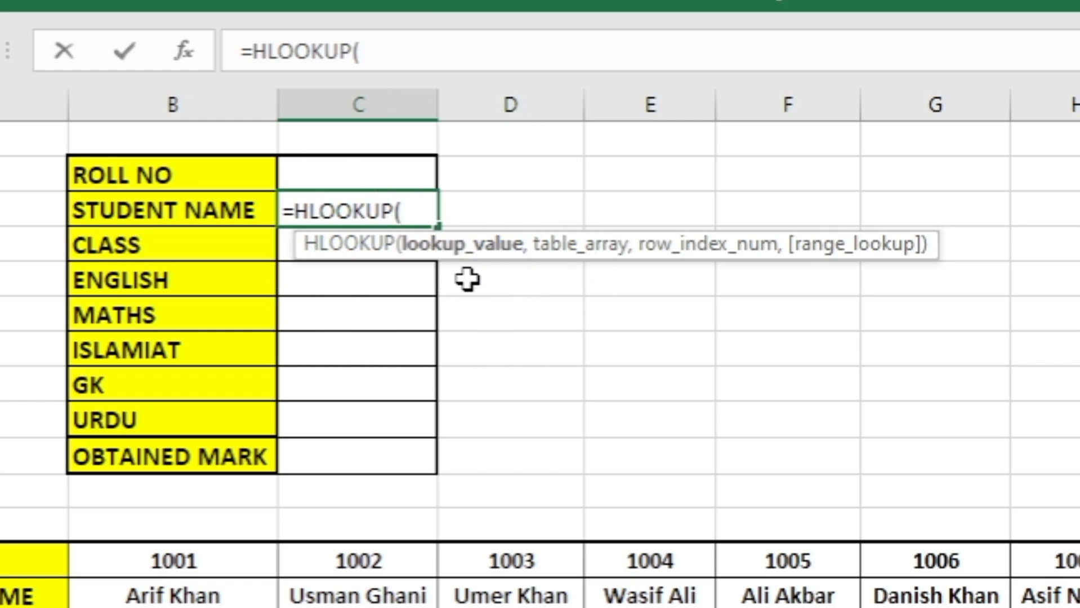
pyautogui.click(430, 257)
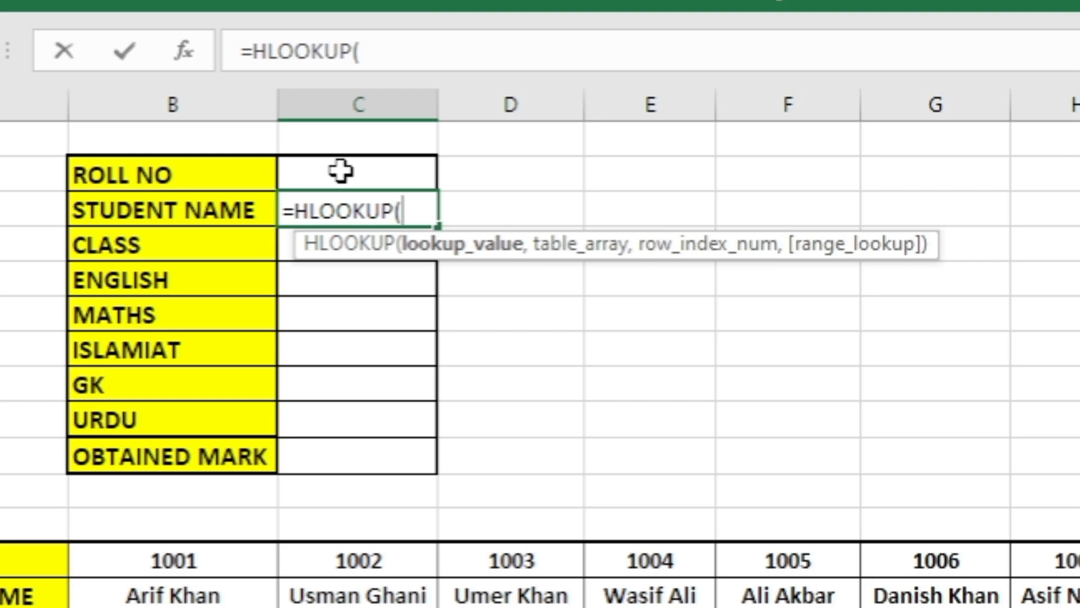
pyautogui.click(340, 171)
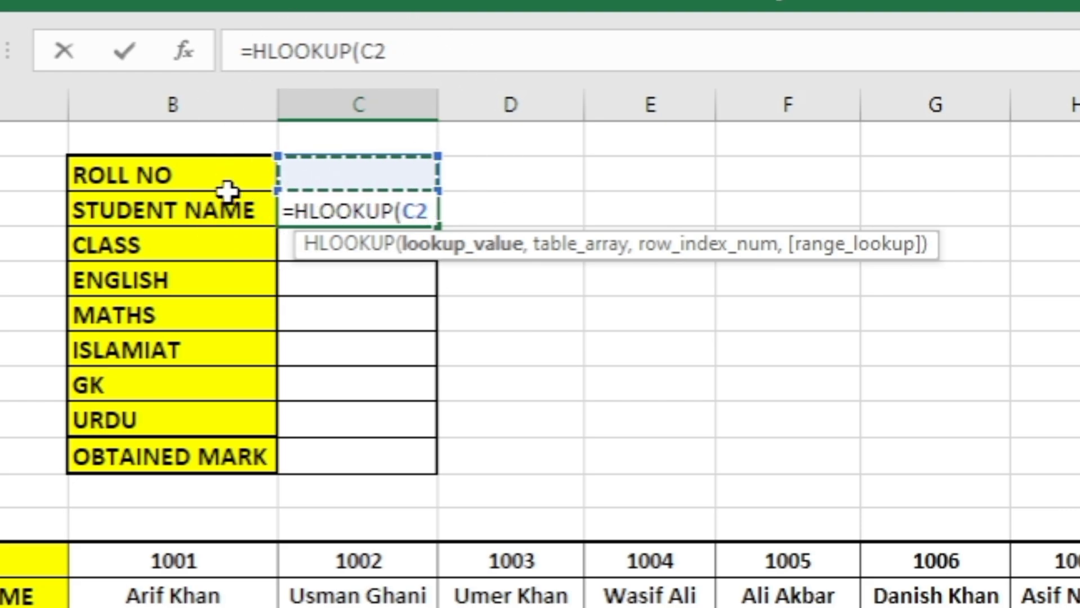
pyautogui.click(359, 222)
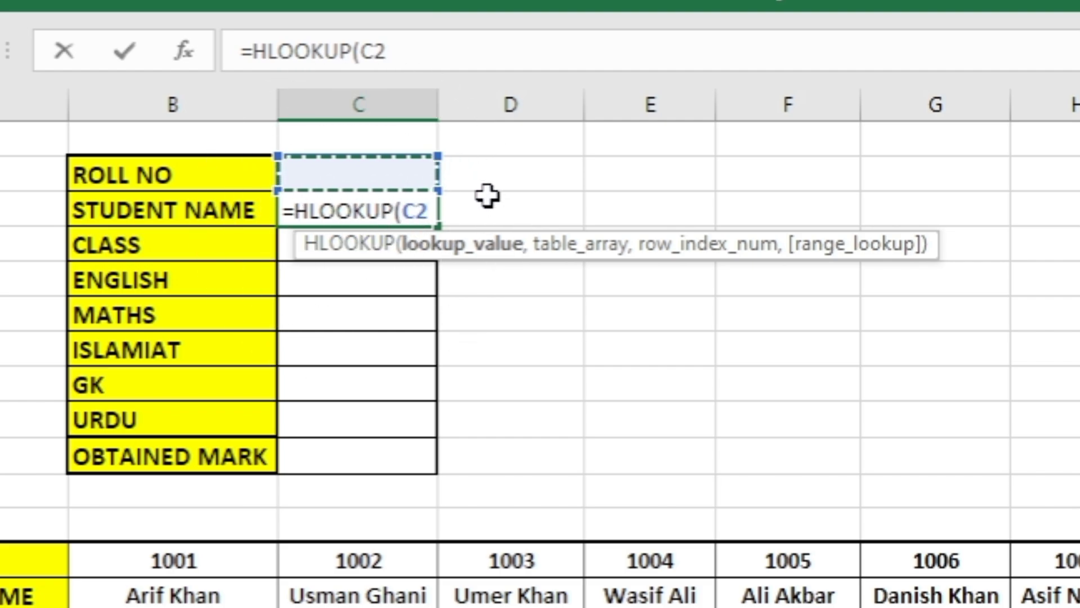
pyautogui.write(',')
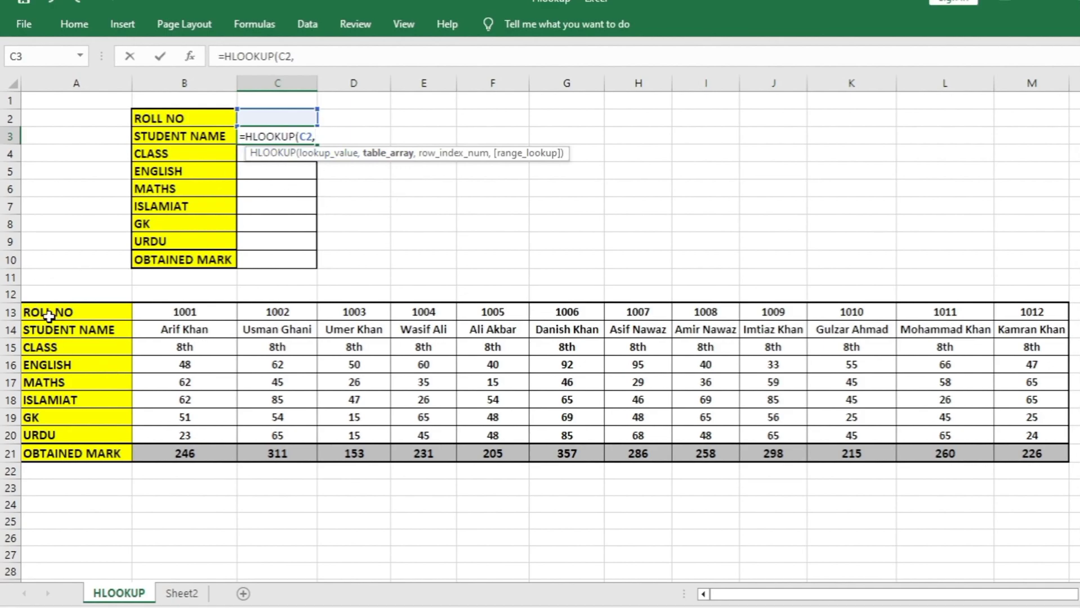
# Complete the C3 HLOOKUP with table array A13:M21, row index 2 and range lookup 0 for an exact match
pyautogui.moveTo(49, 316); pyautogui.dragTo(1029, 451)
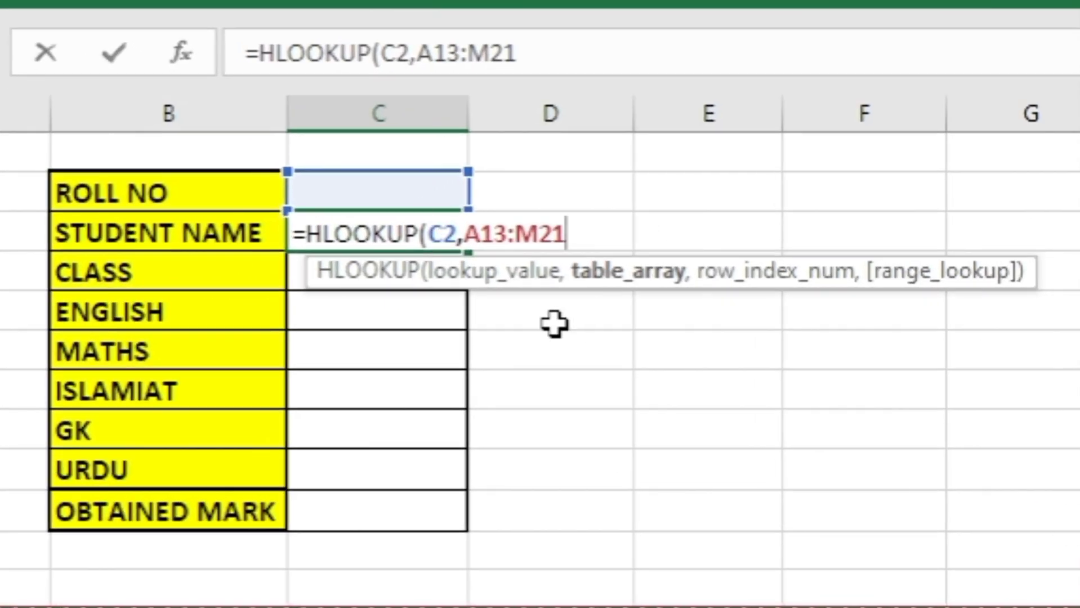
pyautogui.write(',')
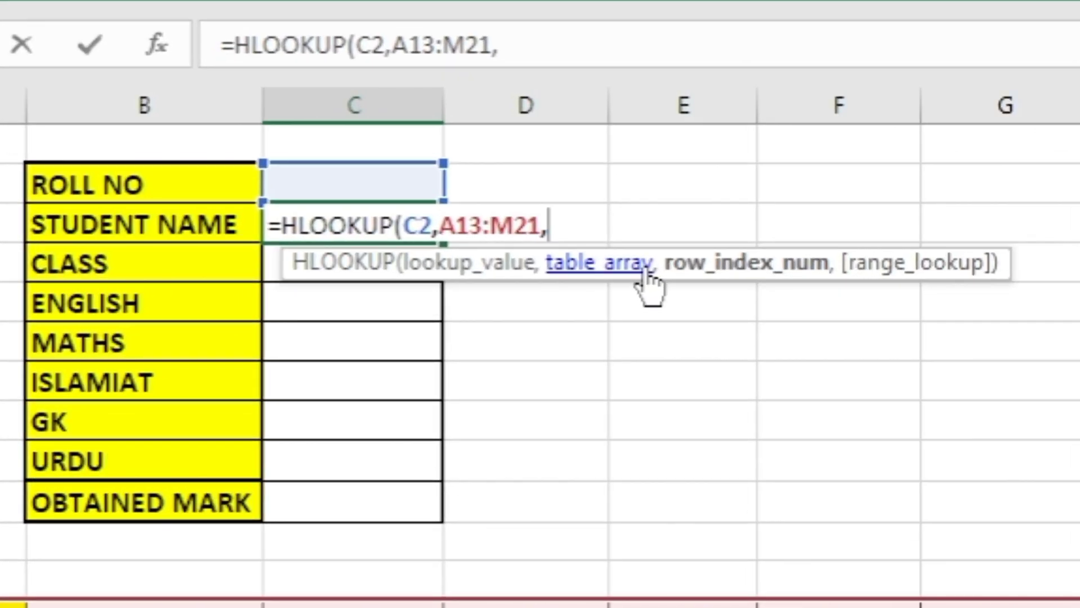
pyautogui.write('2')
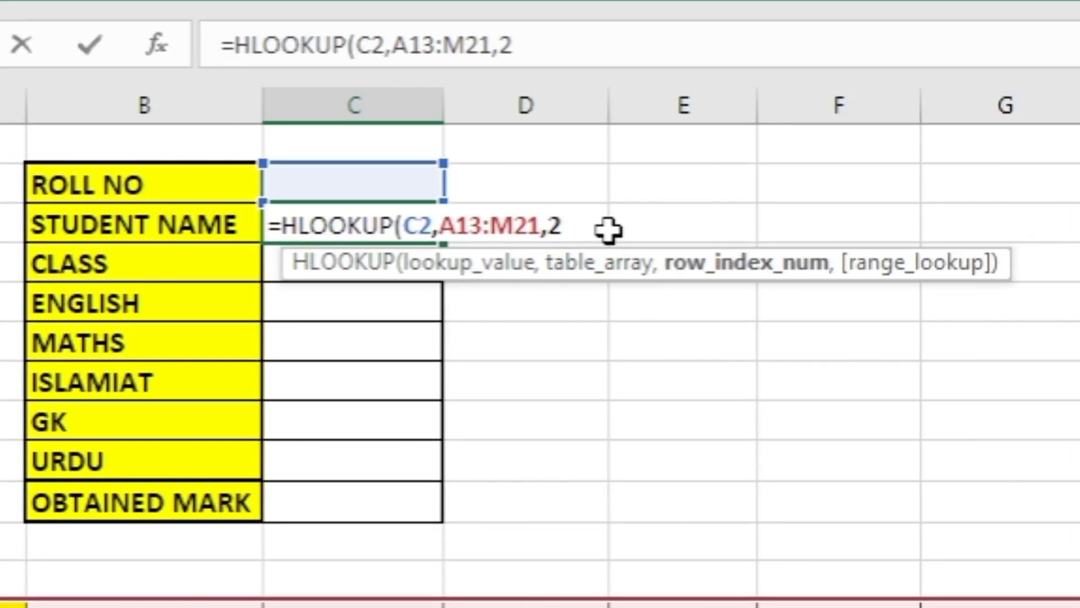
pyautogui.write(',0')
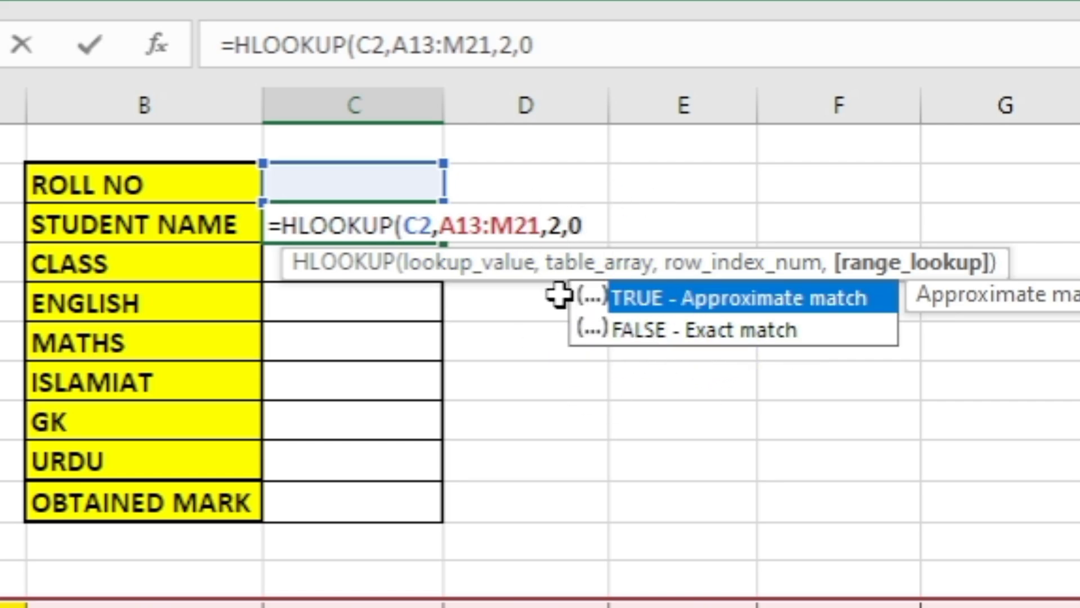
pyautogui.write(')')
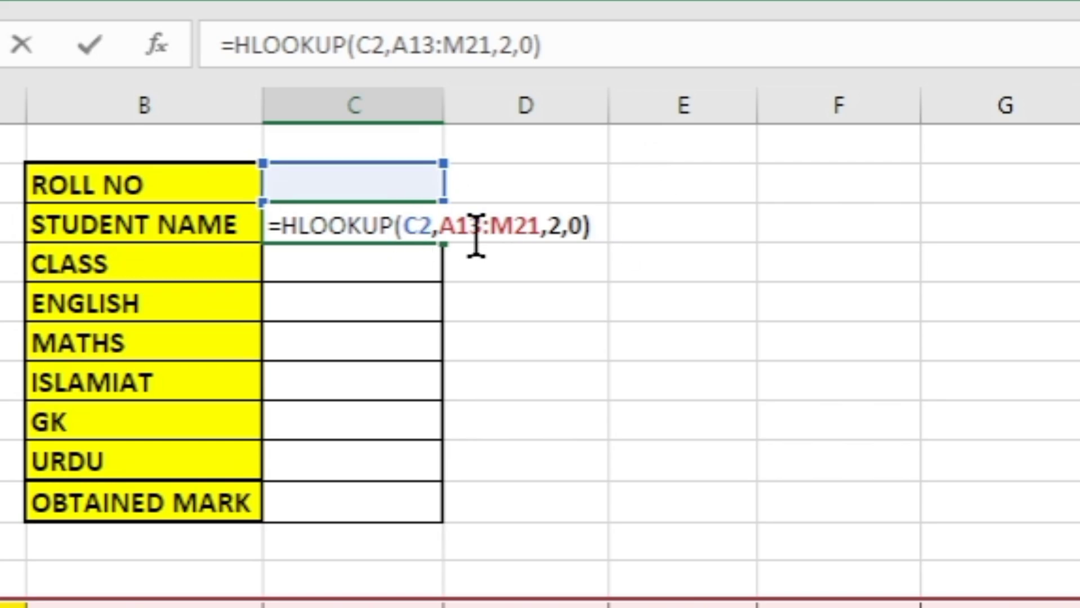
pyautogui.press('Return')
pyautogui.click(389, 225)
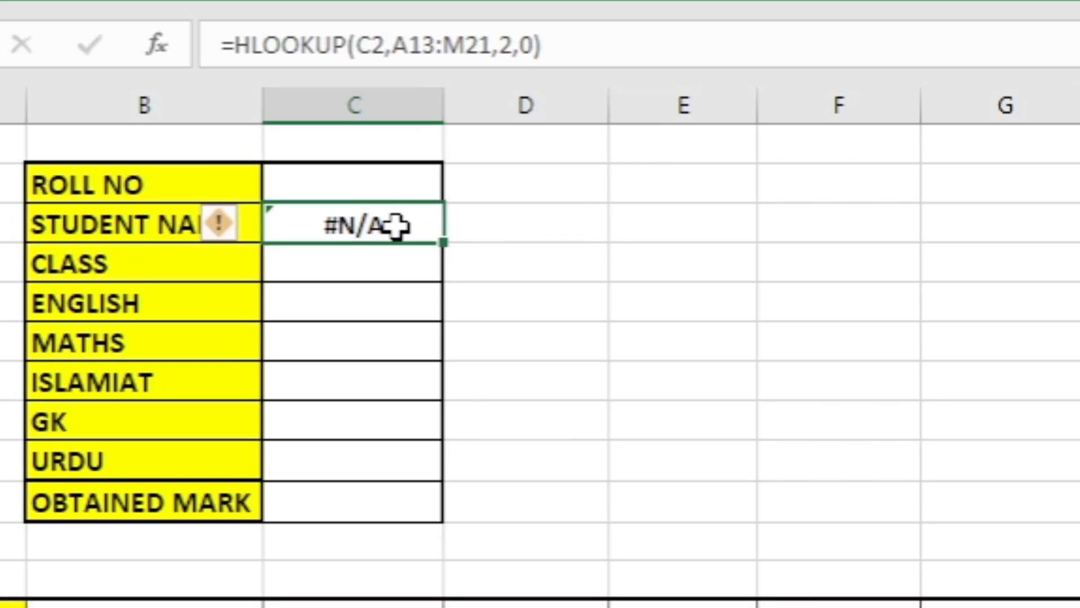
# Enter the third listed student's roll number in C2 as the value to look up
pyautogui.click(364, 182)
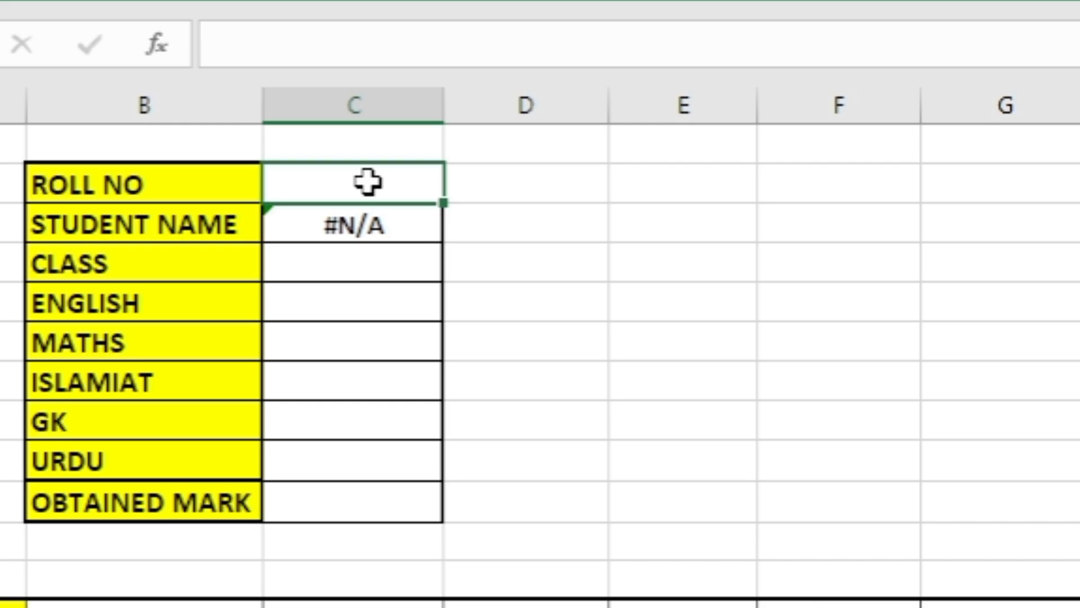
pyautogui.write('1003')
pyautogui.press('Return')
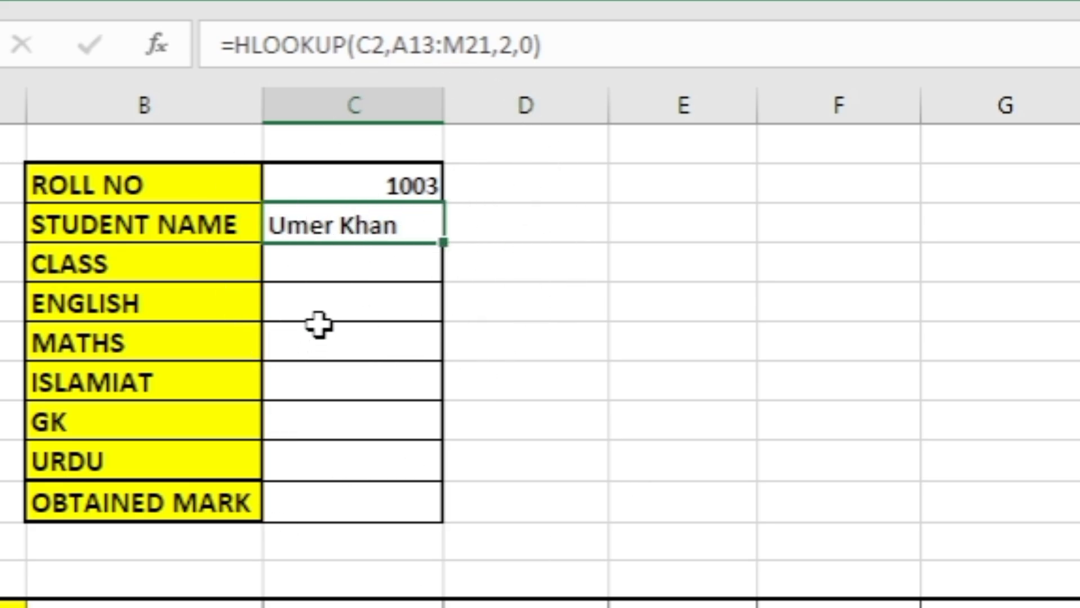
pyautogui.click(326, 265)
pyautogui.moveTo(326, 322); pyautogui.dragTo(331, 502)
pyautogui.click(642, 352)
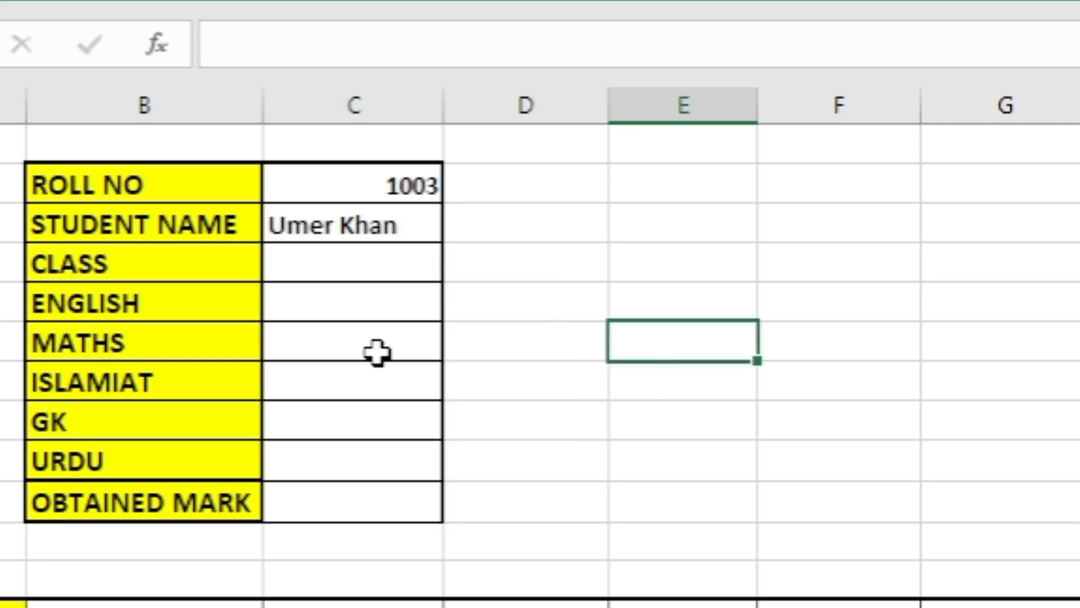
# Try to fill the C3 formula down through C10 and inspect the shifted references in the class cell C4
pyautogui.click(434, 236)
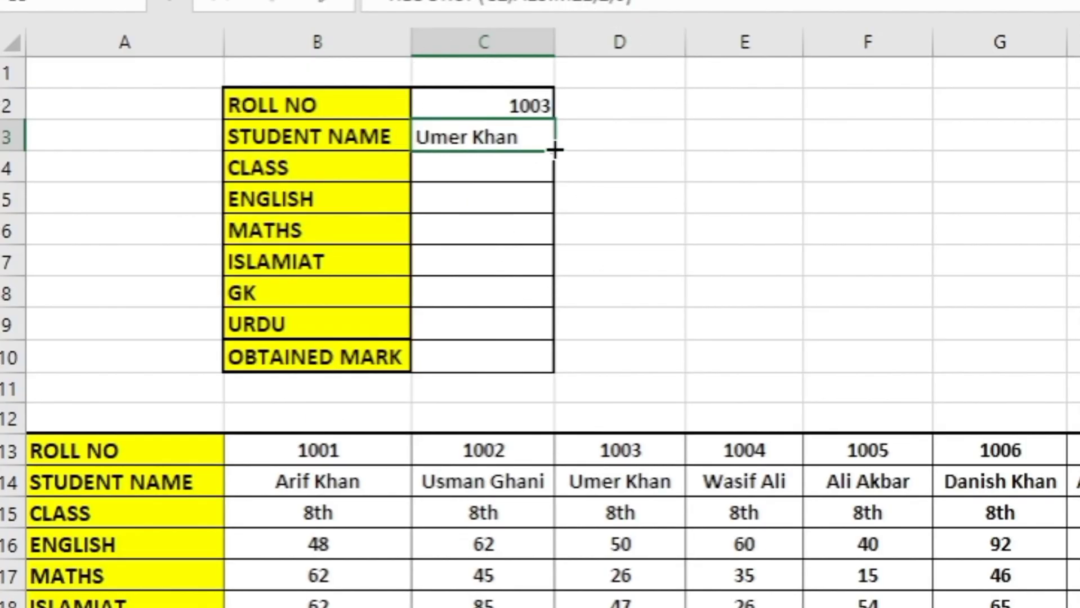
pyautogui.moveTo(555, 150); pyautogui.dragTo(550, 368)
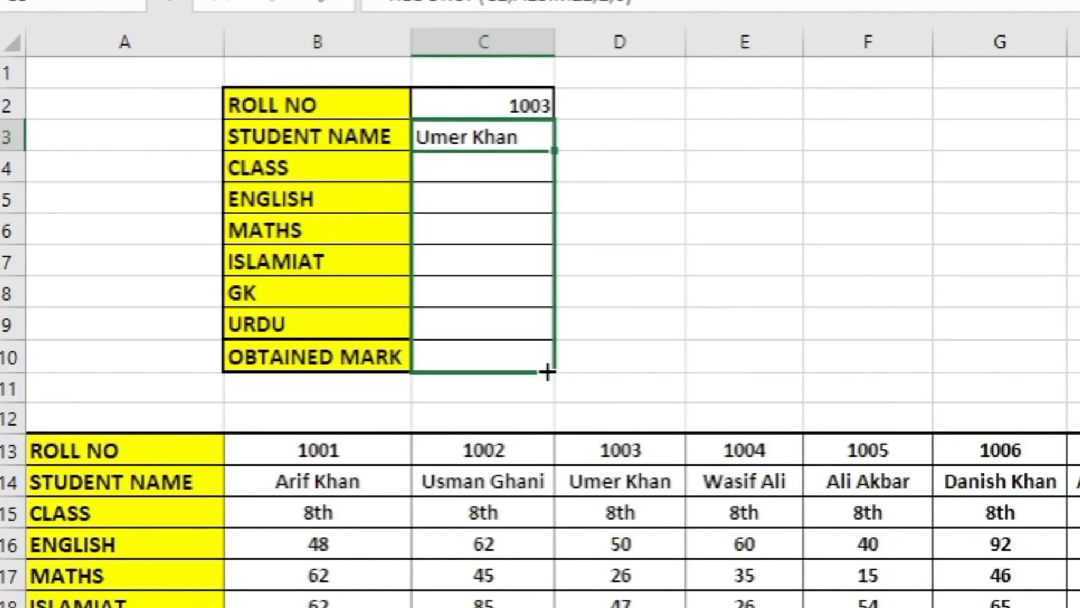
pyautogui.click(541, 200)
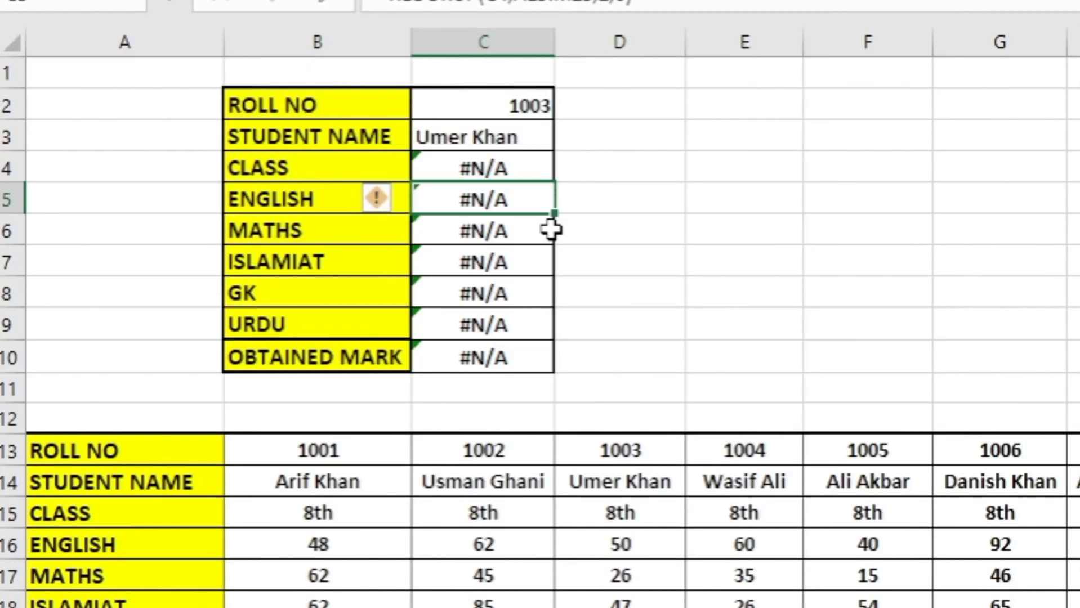
pyautogui.doubleClick(482, 176)
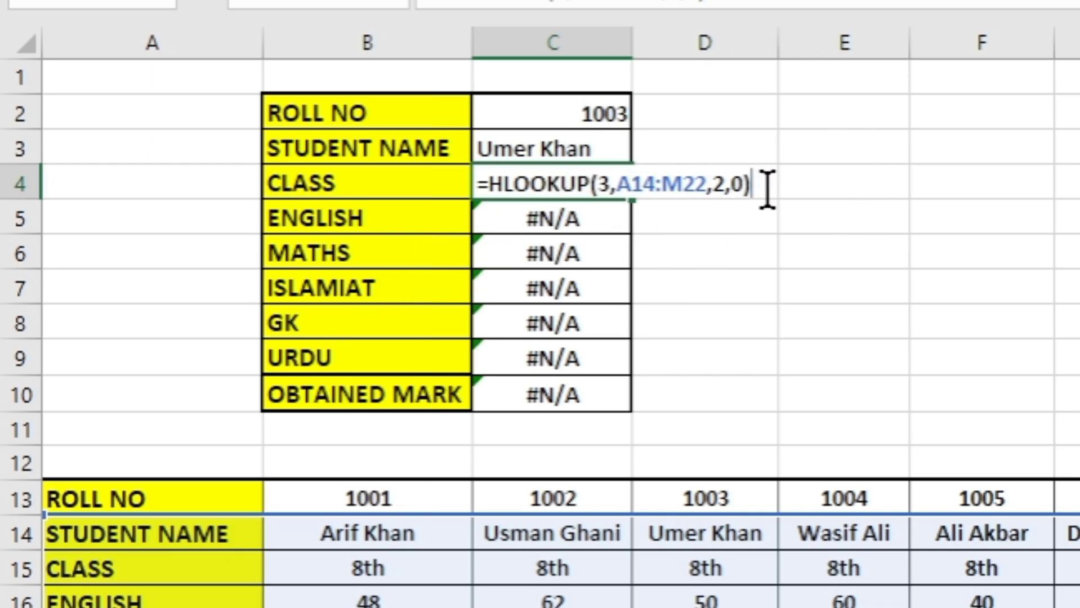
pyautogui.press('Return')
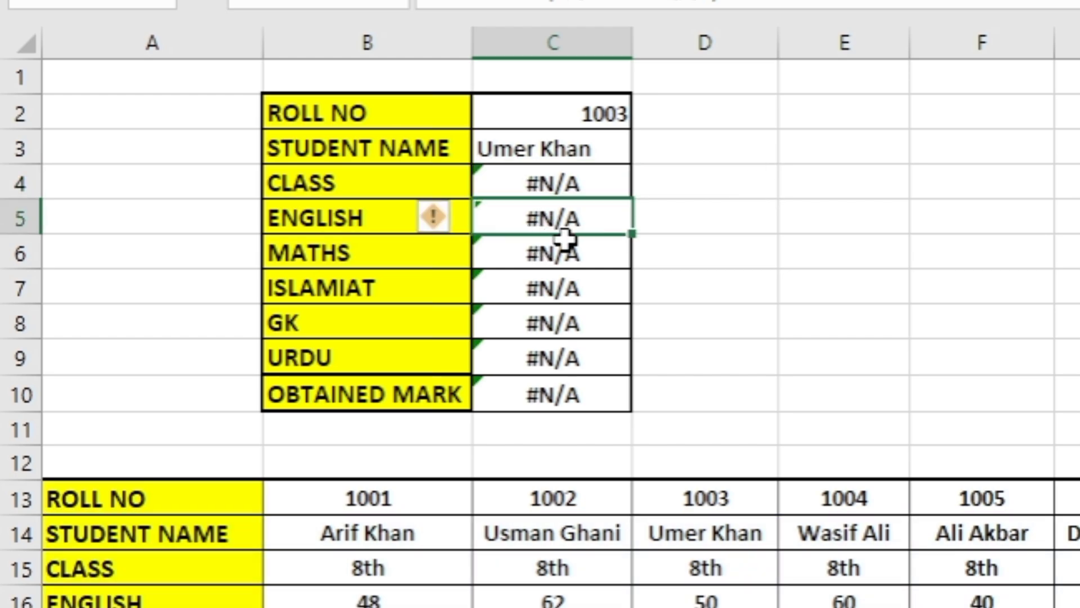
# Enter =ROW() in E3 and fill it down to E10
pyautogui.click(864, 146)
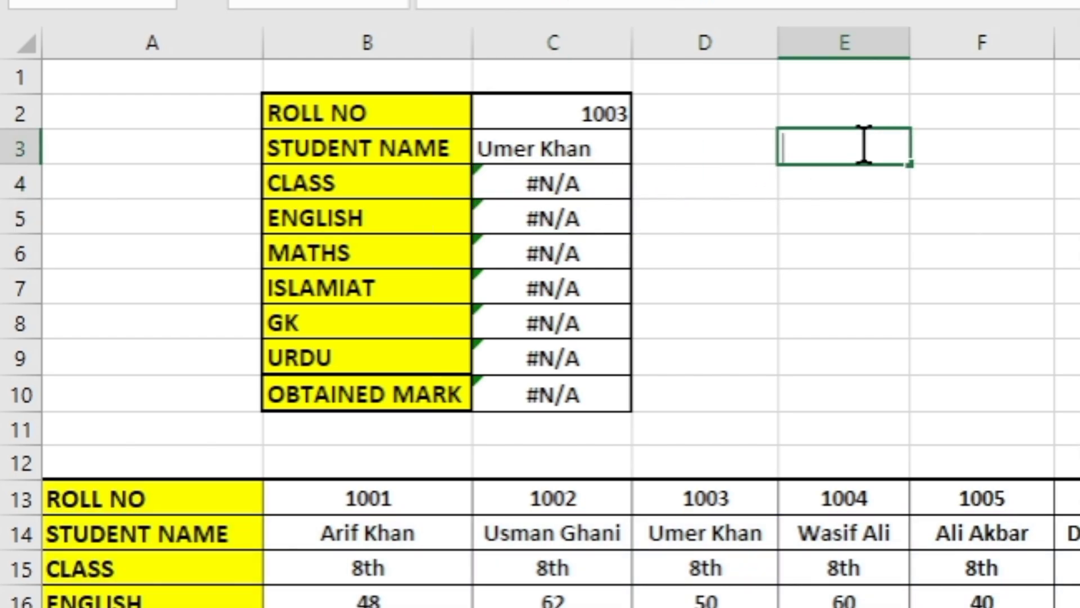
pyautogui.doubleClick(864, 145)
pyautogui.write('=ROW(')
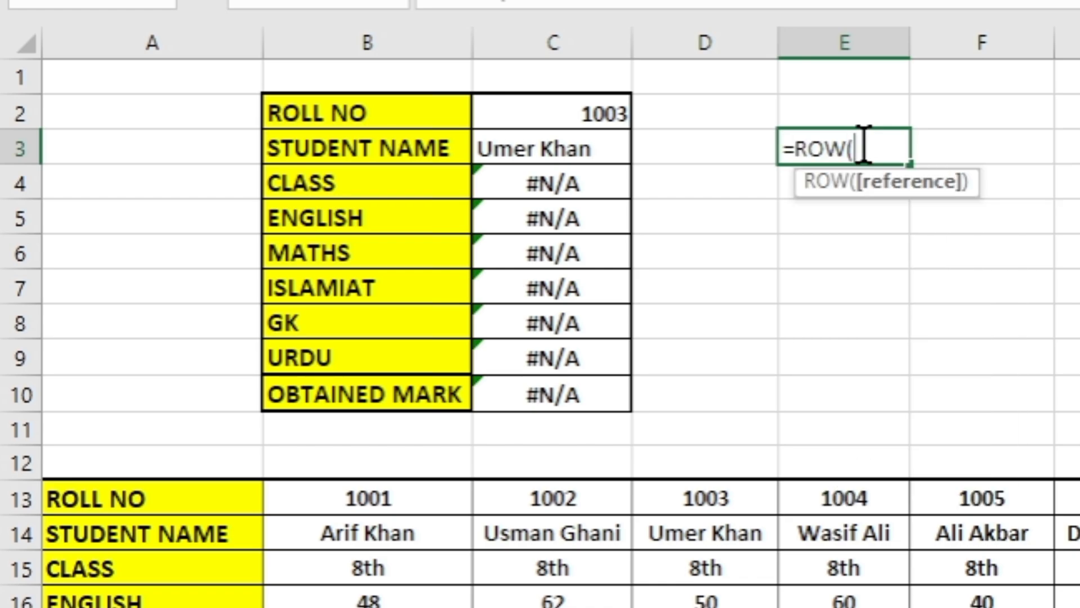
pyautogui.write(')')
pyautogui.press('Return')
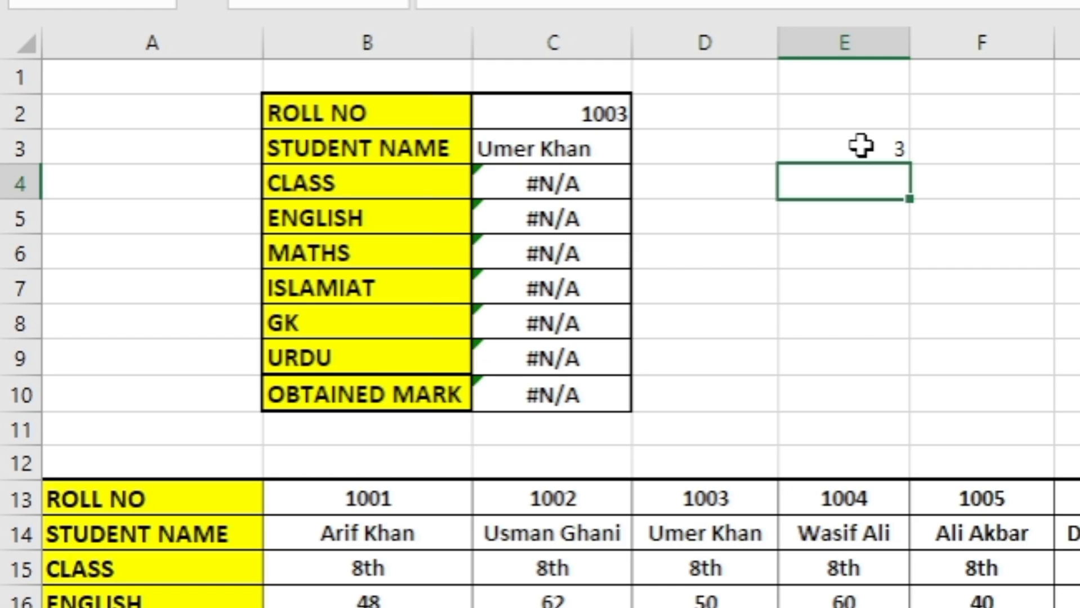
pyautogui.click(871, 141)
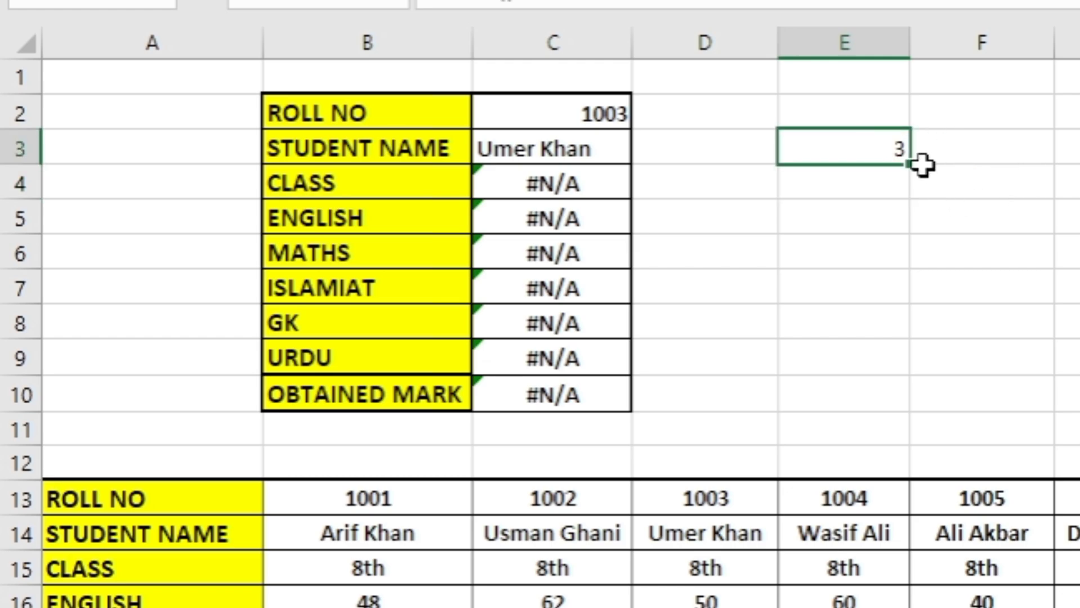
pyautogui.moveTo(911, 166); pyautogui.dragTo(896, 419)
pyautogui.click(880, 194)
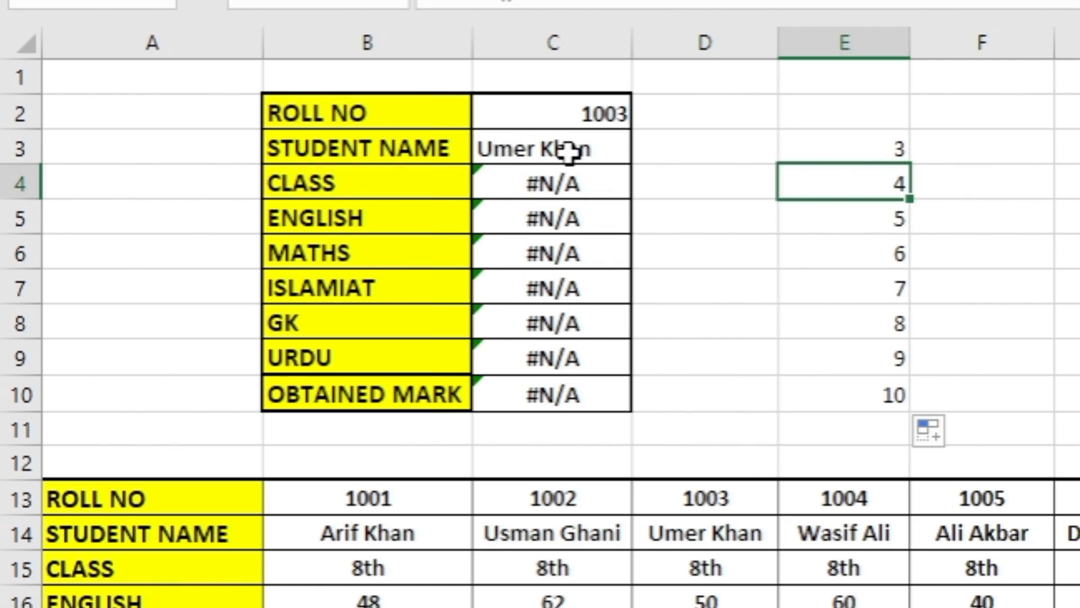
# Clear the lookup formulas from C3:C10
pyautogui.moveTo(570, 146); pyautogui.dragTo(601, 399)
pyautogui.press('Delete')
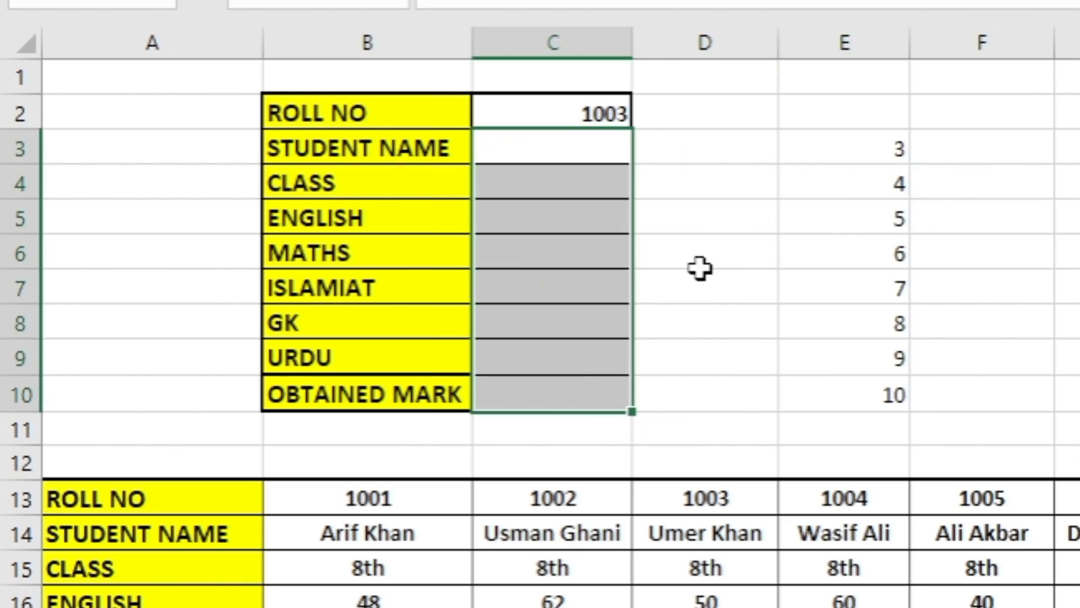
pyautogui.click(699, 268)
# Start an HLOOKUP formula in C3 with $C$2 as the lookup value and $A$13:$M$21 as the absolute table range
pyautogui.click(562, 157)
pyautogui.write('=HL')
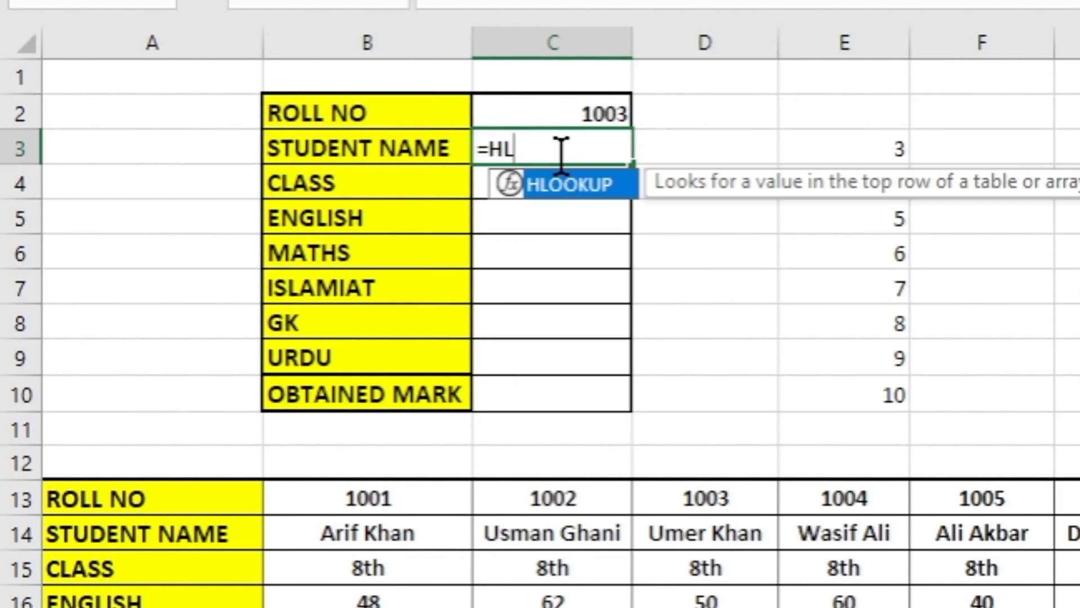
pyautogui.press('Tab')
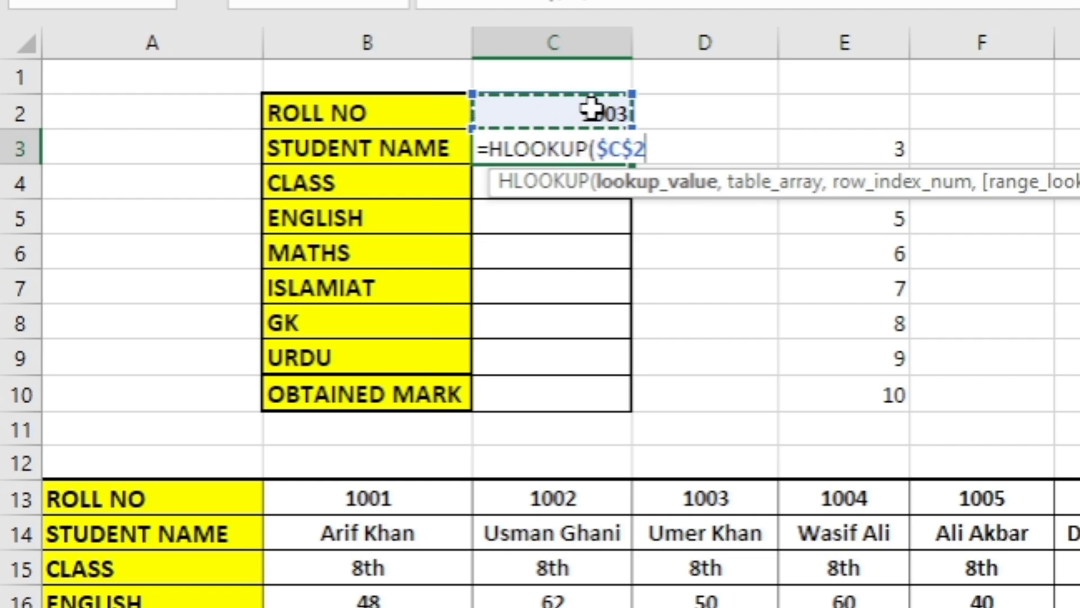
pyautogui.write(',')
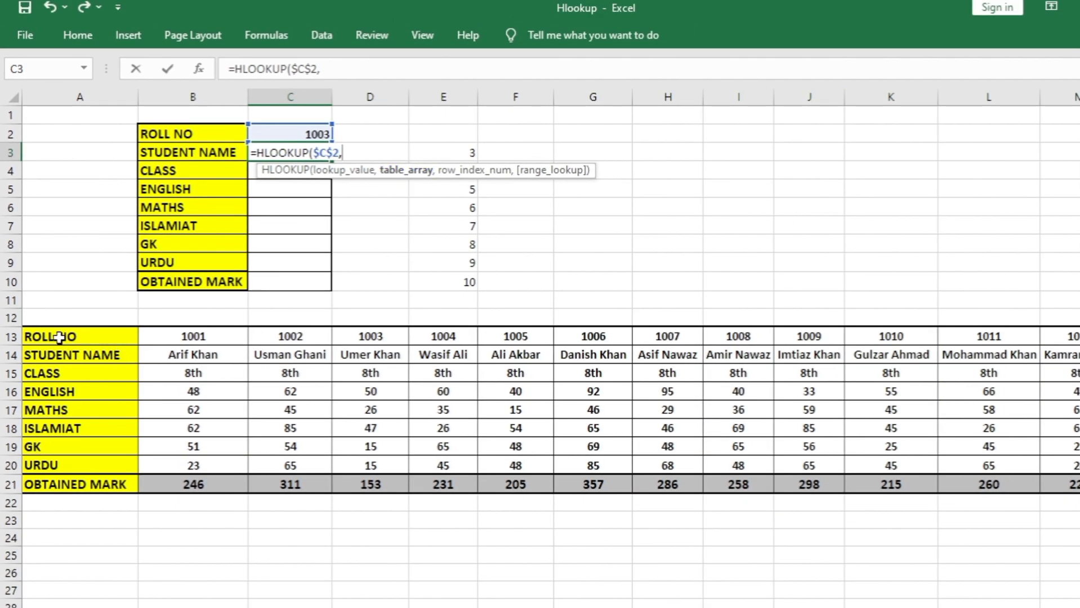
pyautogui.moveTo(59, 336); pyautogui.dragTo(1070, 491)
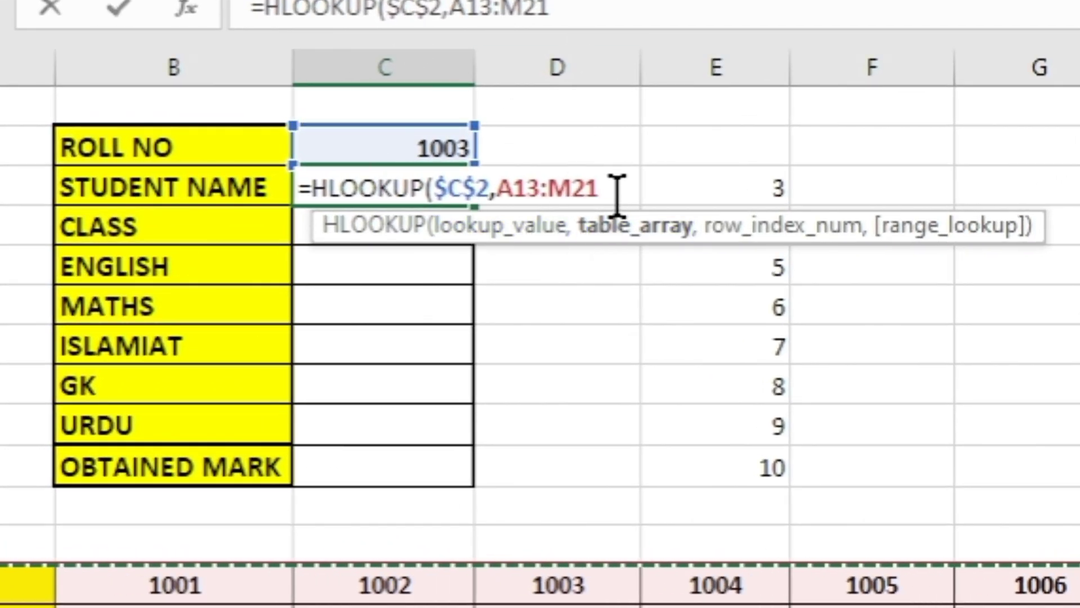
pyautogui.press('F4')
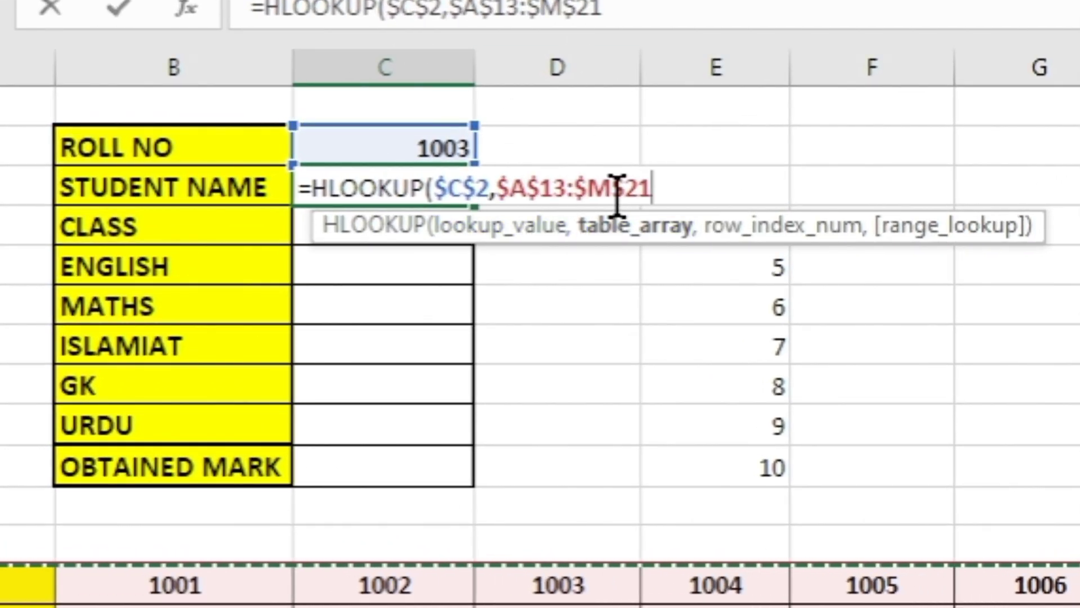
pyautogui.write(',')
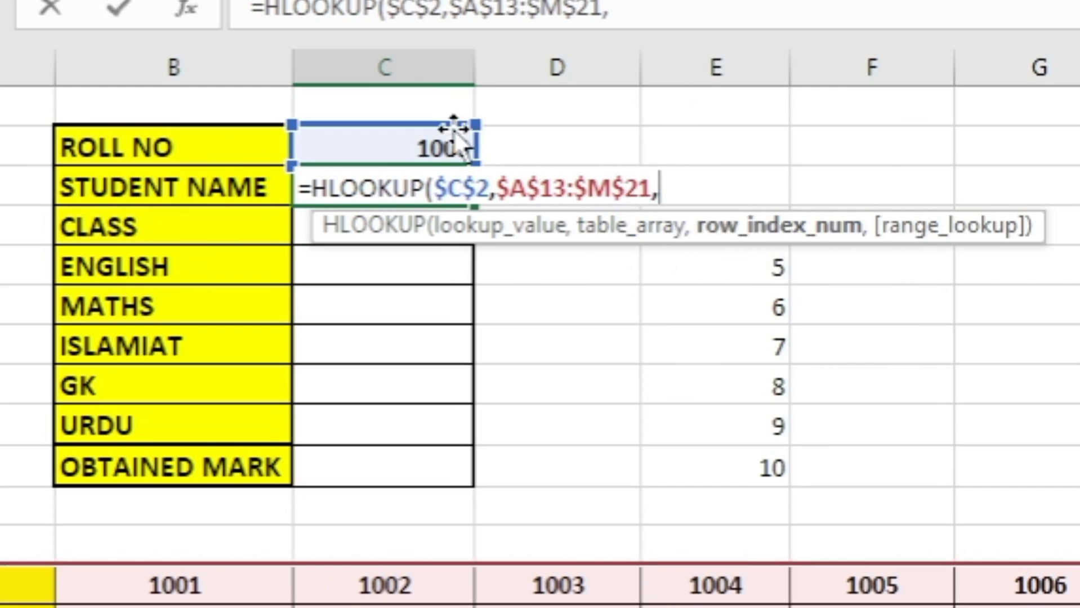
# Complete the C3 formula with ROW()-1 as the row index and 0 for an exact match
pyautogui.write('ROW(')
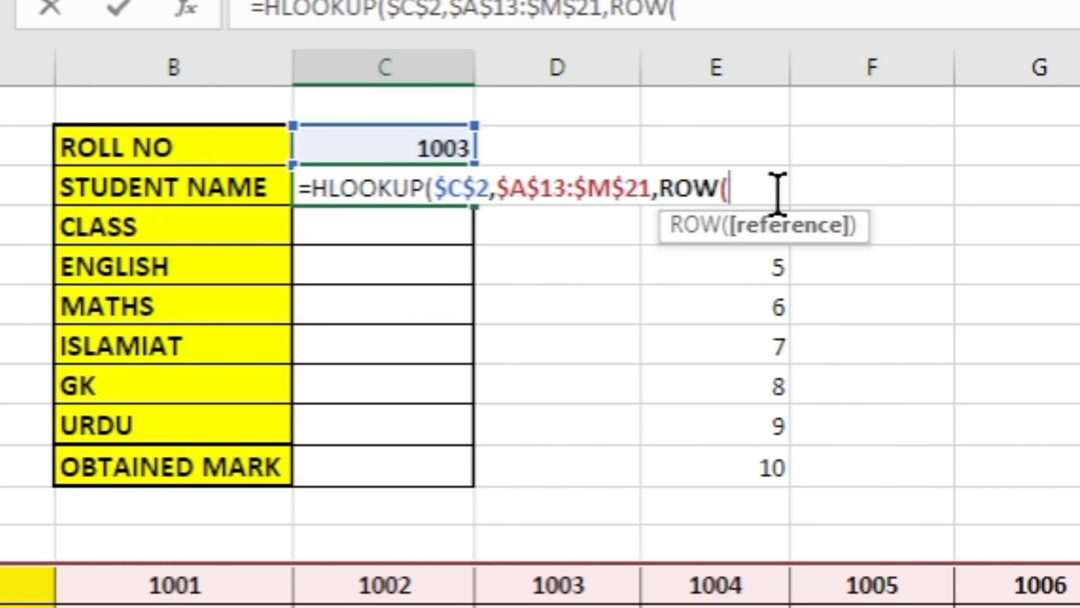
pyautogui.write(')-')
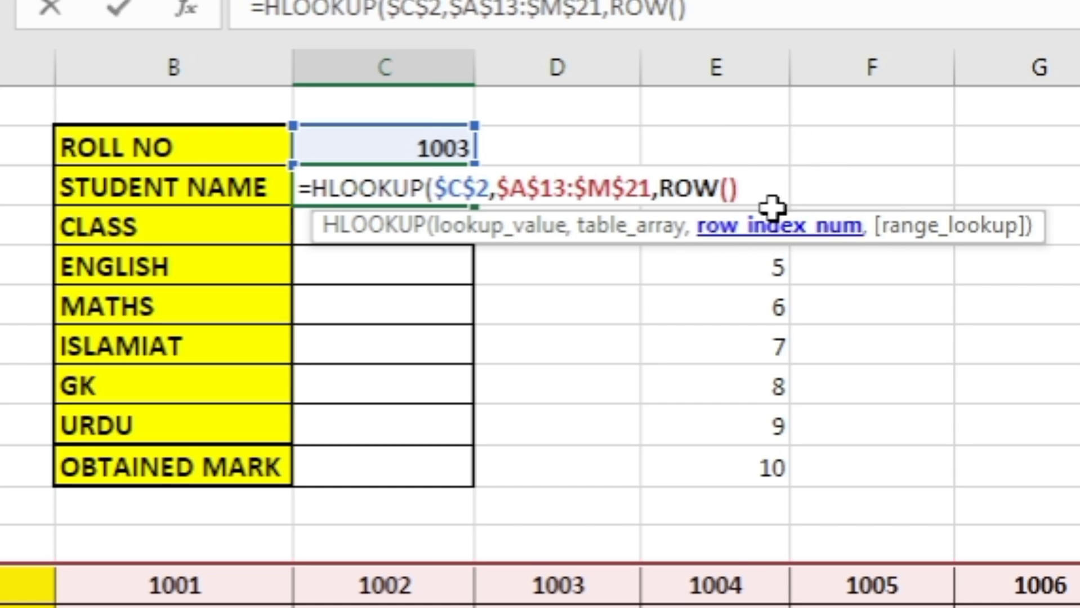
pyautogui.write('1')
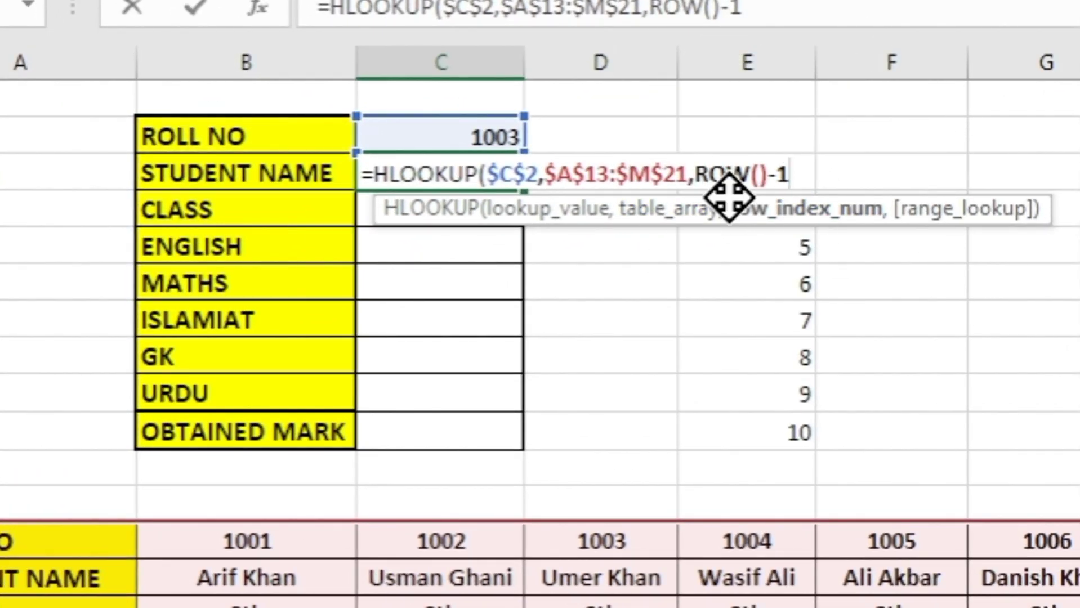
pyautogui.write(',')
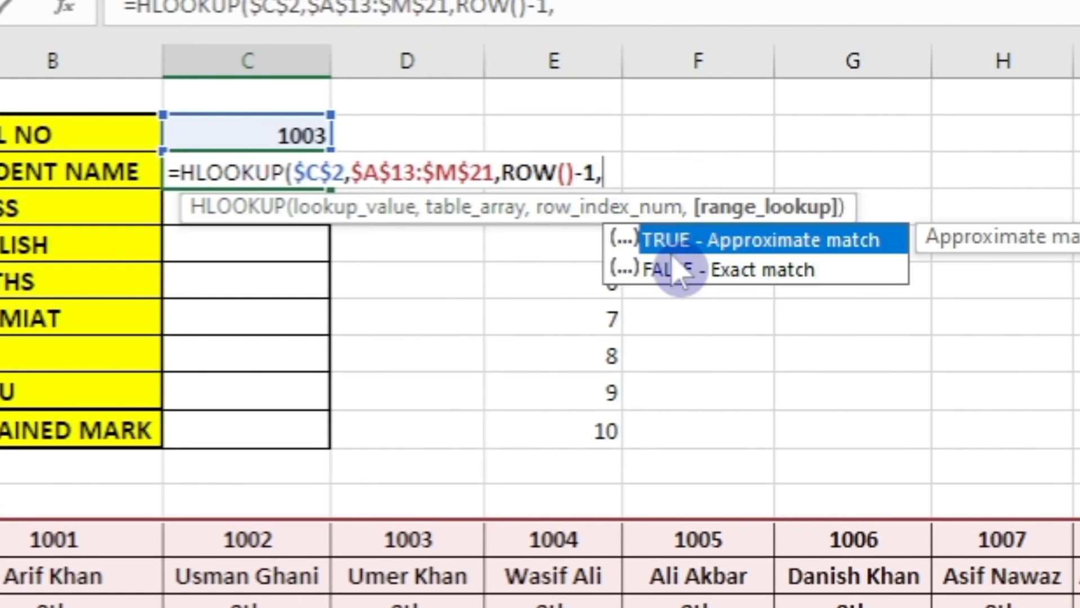
pyautogui.write('0')
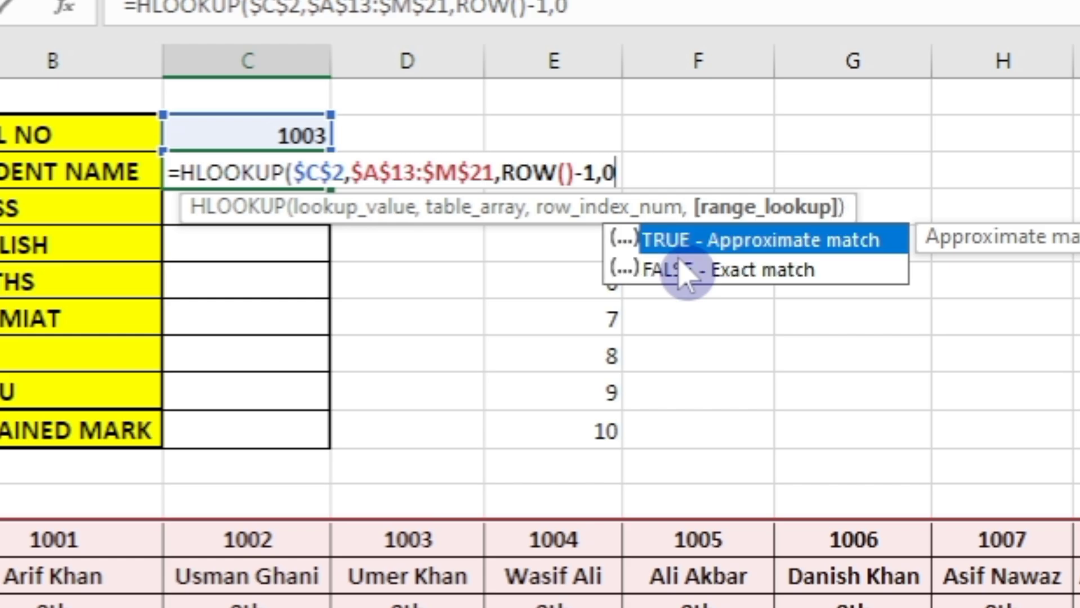
pyautogui.write(')')
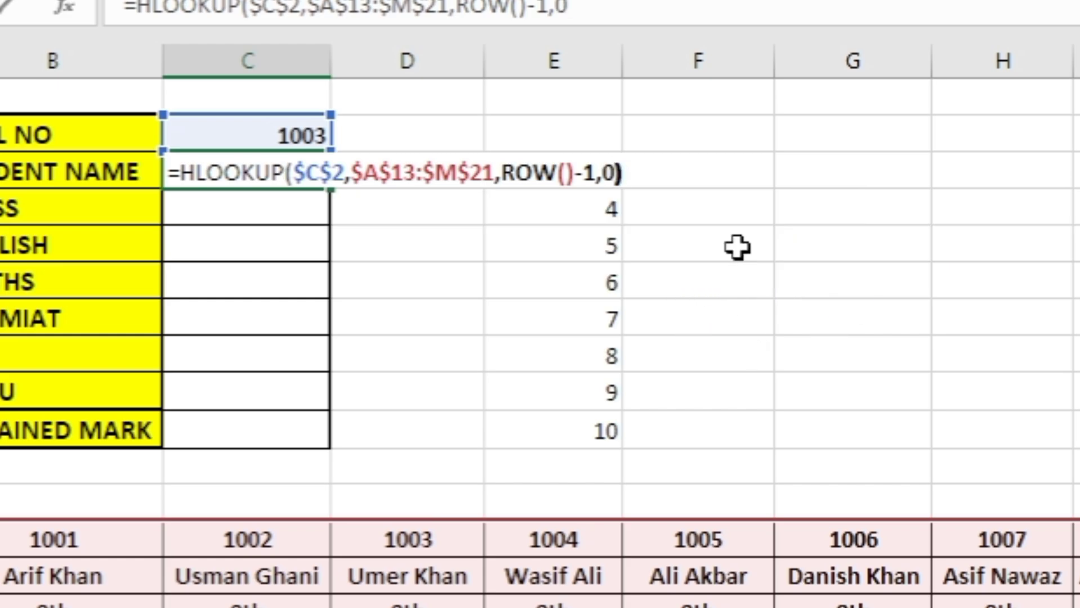
pyautogui.press('Return')
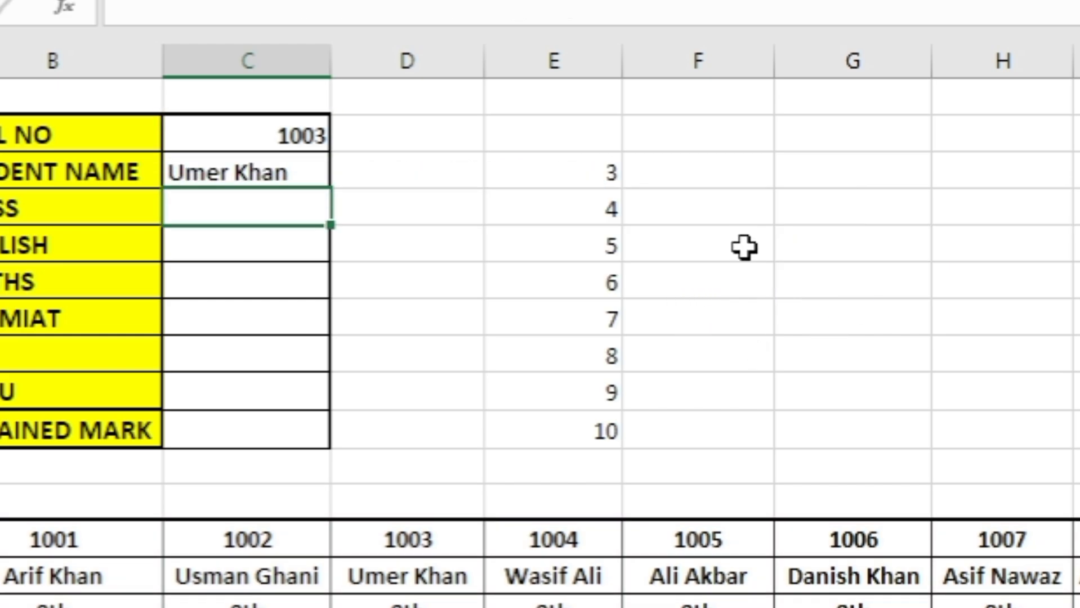
# Fill the C3 lookup formula down through C10
pyautogui.click(297, 176)
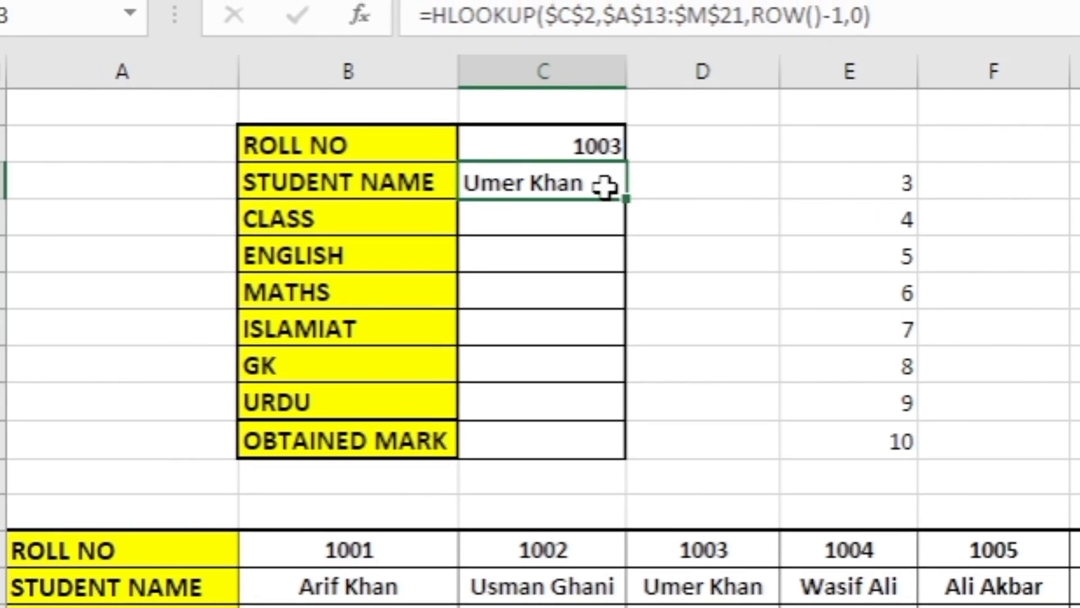
pyautogui.moveTo(627, 201); pyautogui.dragTo(598, 451)
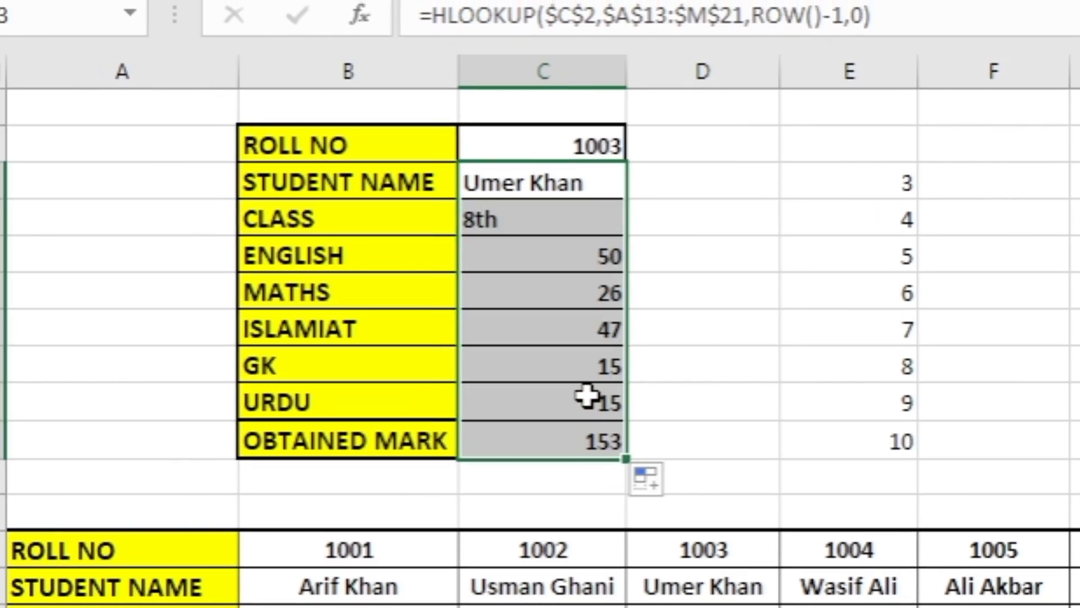
pyautogui.click(572, 325)
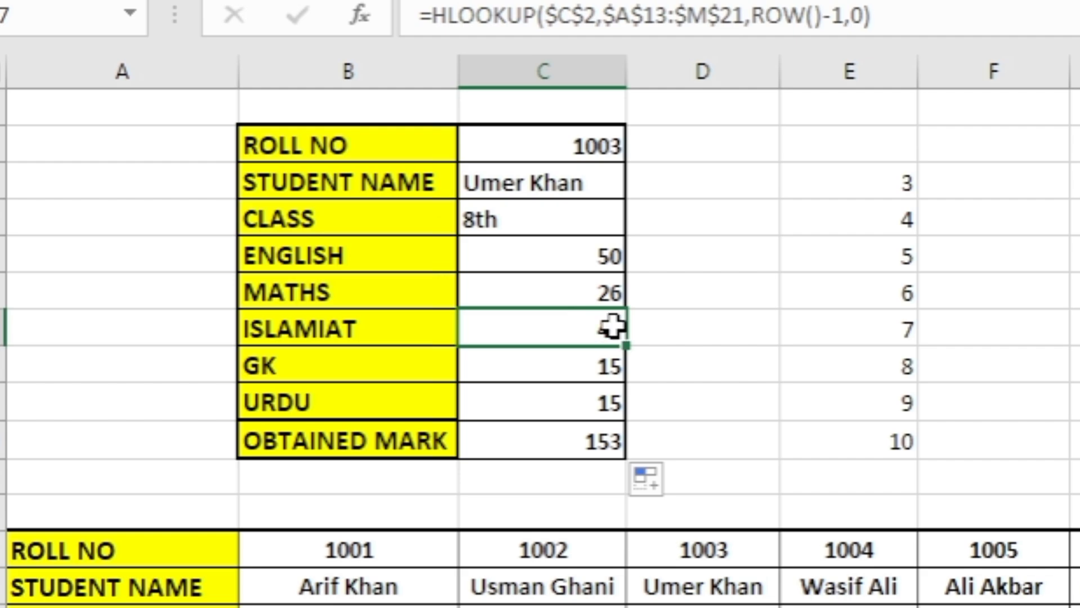
# Evaluate the ROW() part of the class formula in C4, leaving the formula without saving the evaluation
pyautogui.click(532, 215)
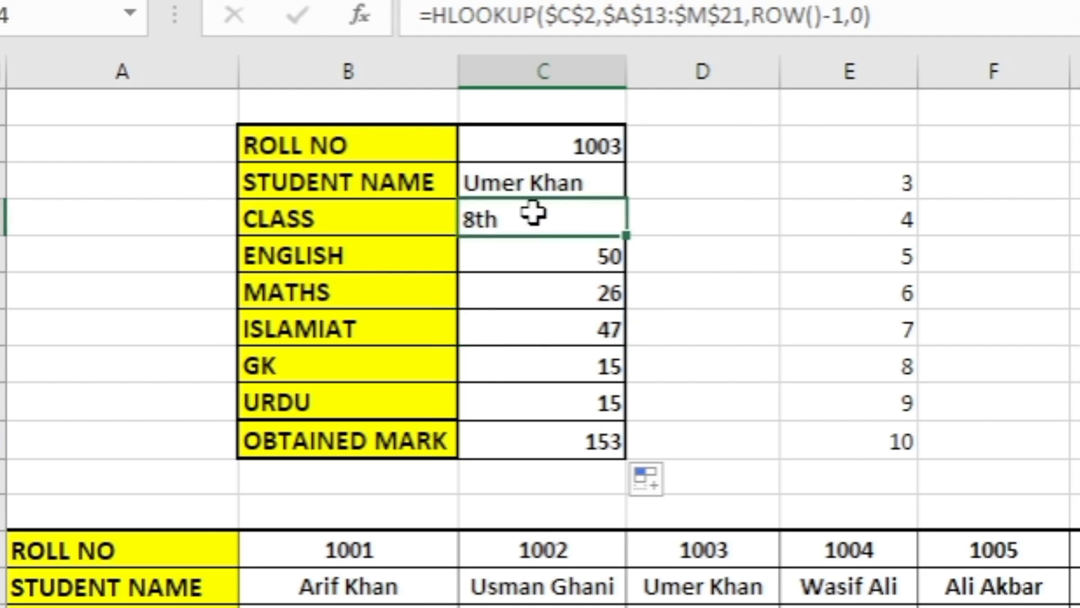
pyautogui.doubleClick(533, 222)
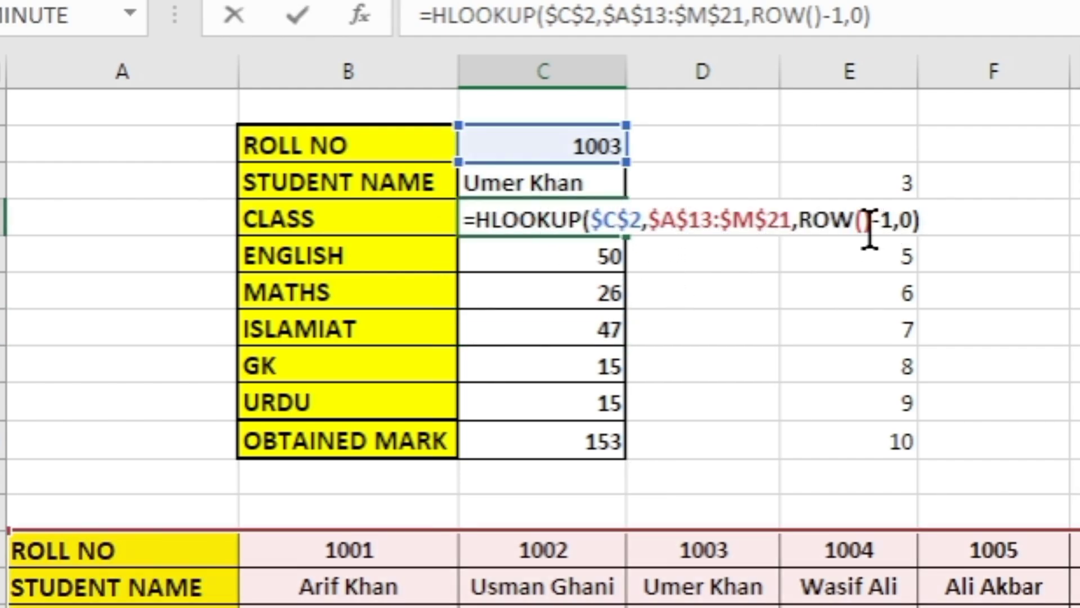
pyautogui.moveTo(873, 233); pyautogui.dragTo(799, 248)
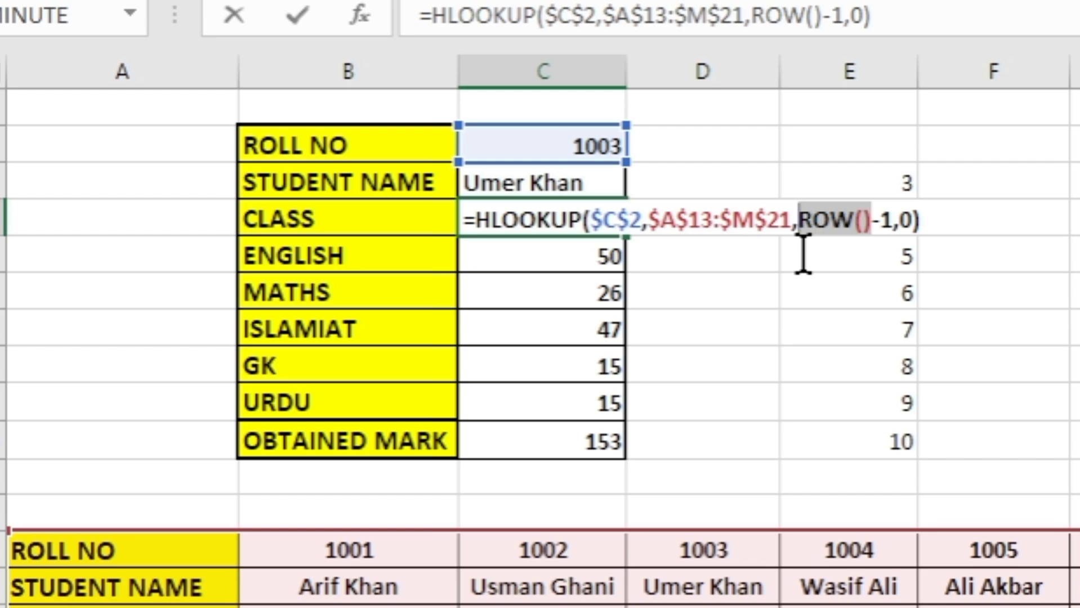
pyautogui.press('F9')
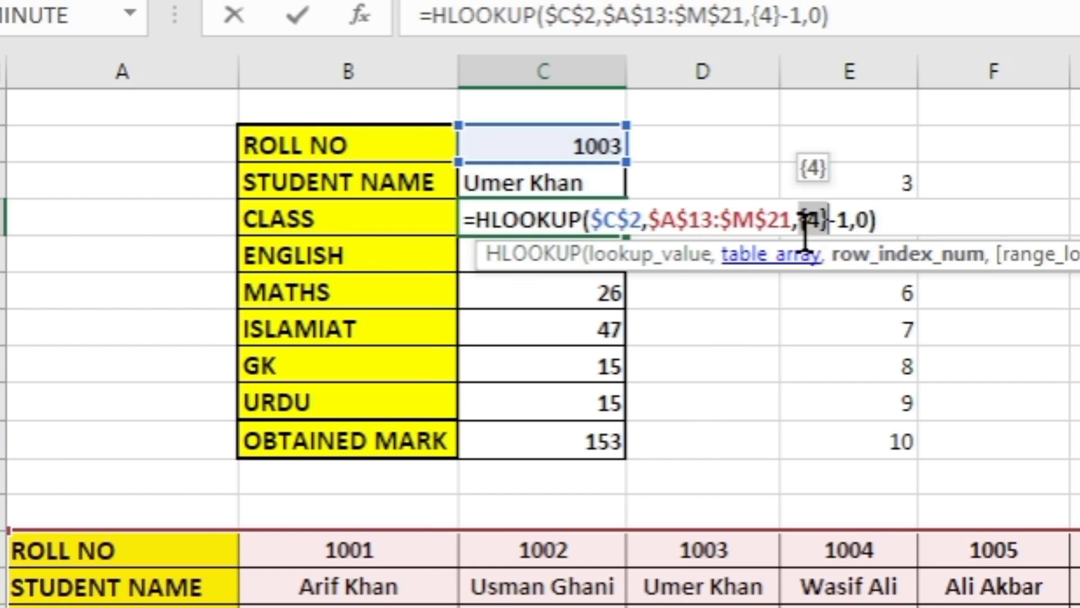
pyautogui.press('Escape')
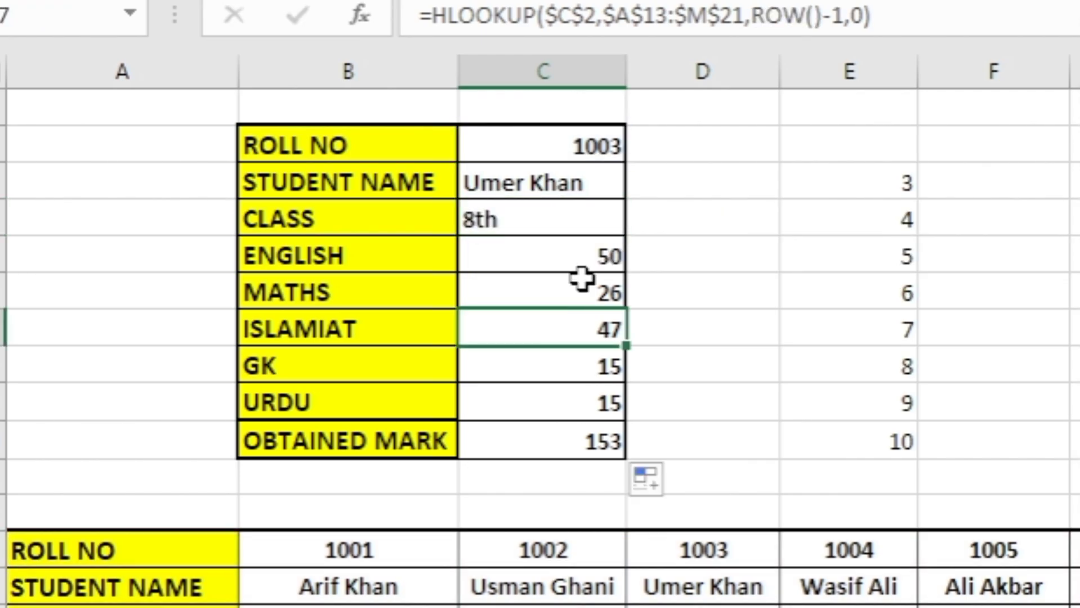
# Enter the fifth listed student's roll number in C2 as the value to look up
pyautogui.click(584, 214)
pyautogui.click(589, 145)
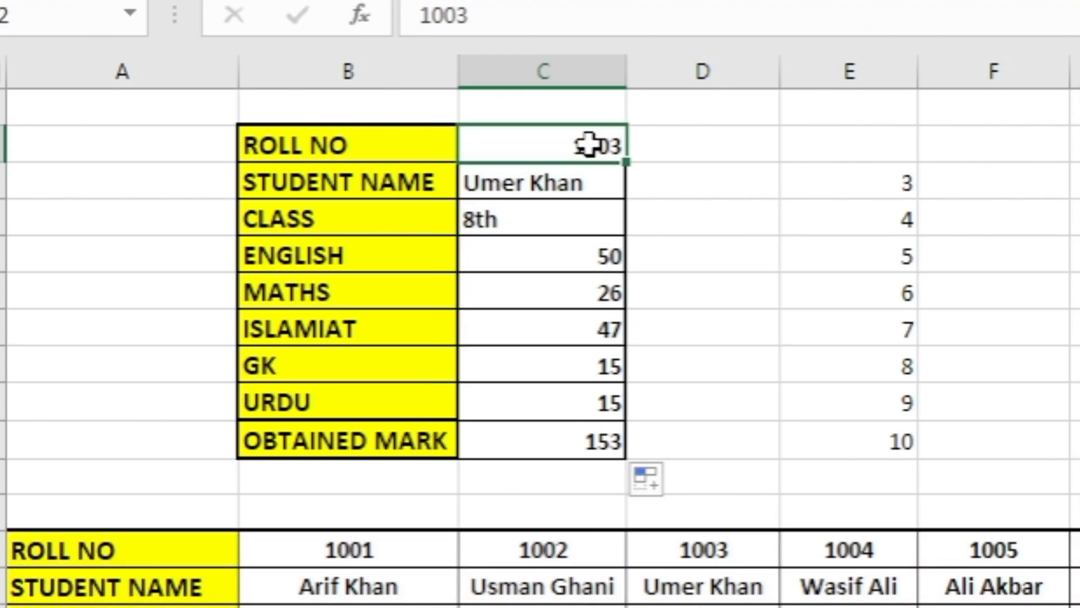
pyautogui.write('1005')
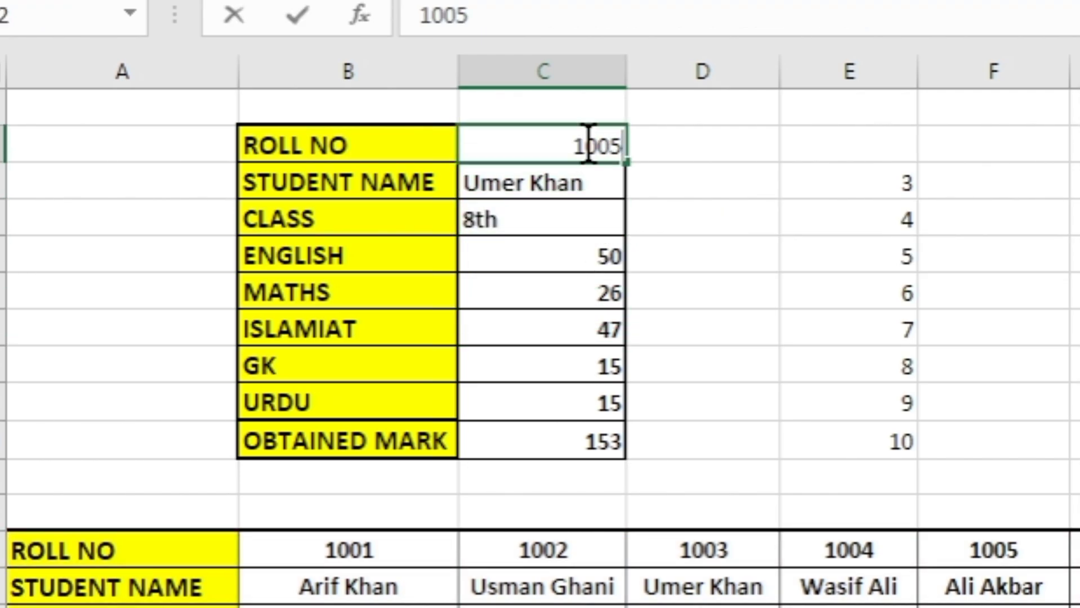
pyautogui.press('Return')
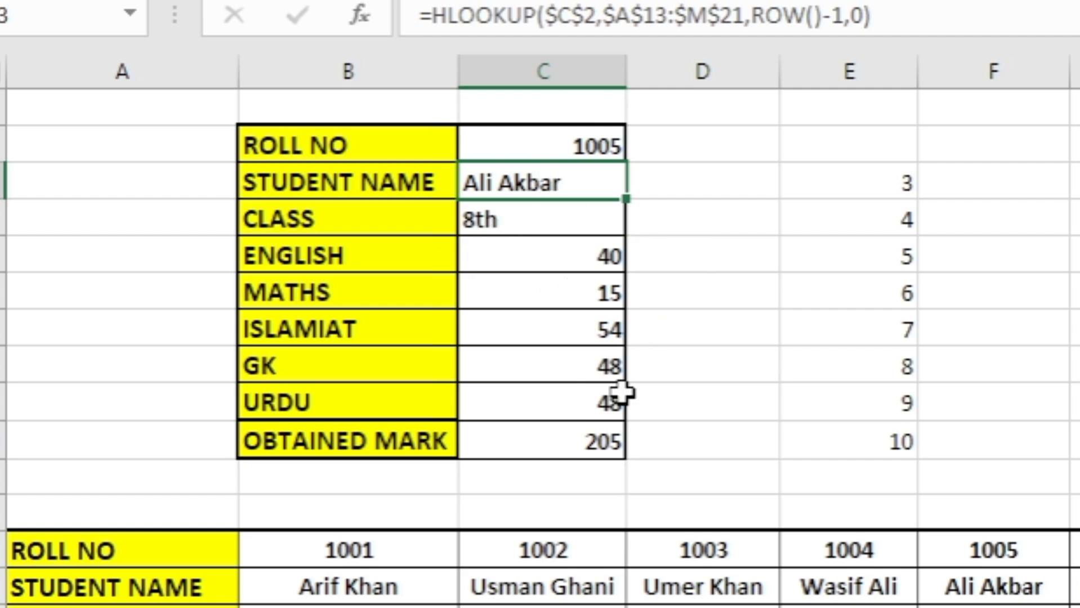
# On Sheet2, start an HLOOKUP formula in the first Grade cell, E7, with the percentage in D7 as the lookup value
pyautogui.press('ctrl')
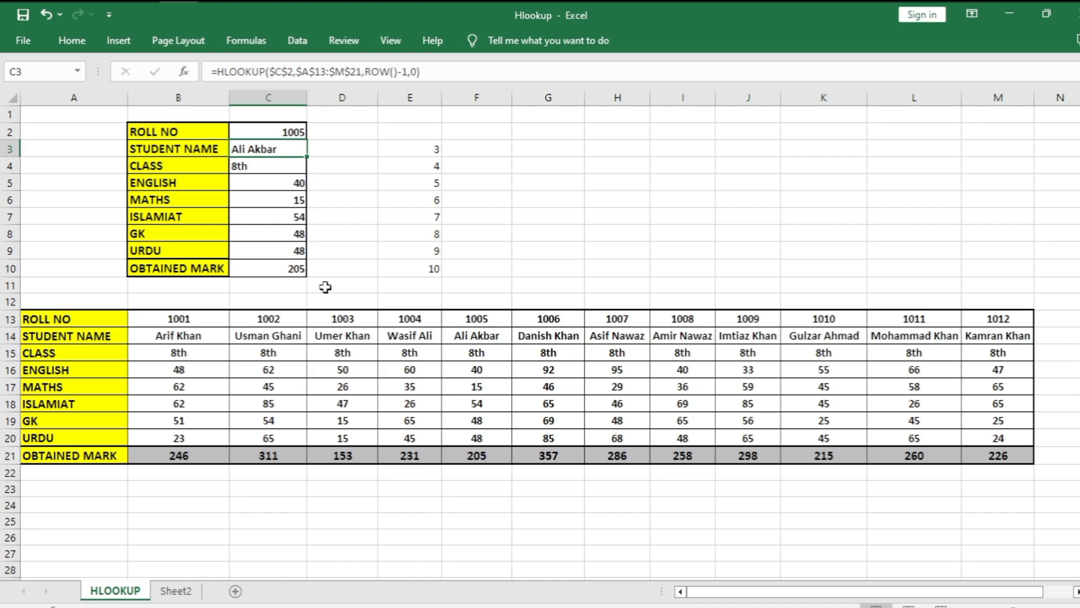
pyautogui.hotkey('ctrl', 'pagedown')
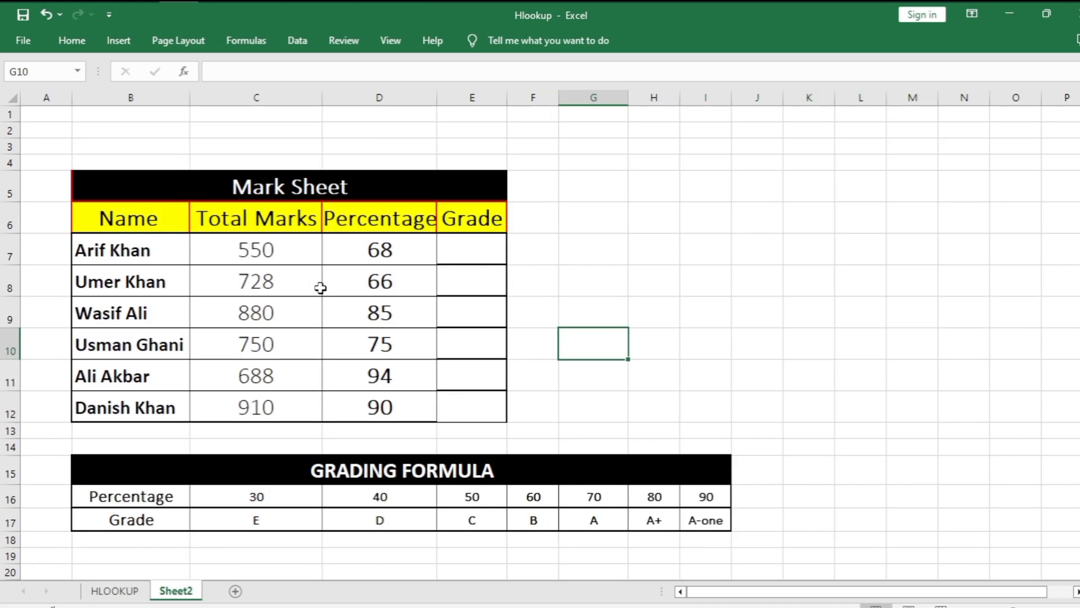
pyautogui.click(335, 338)
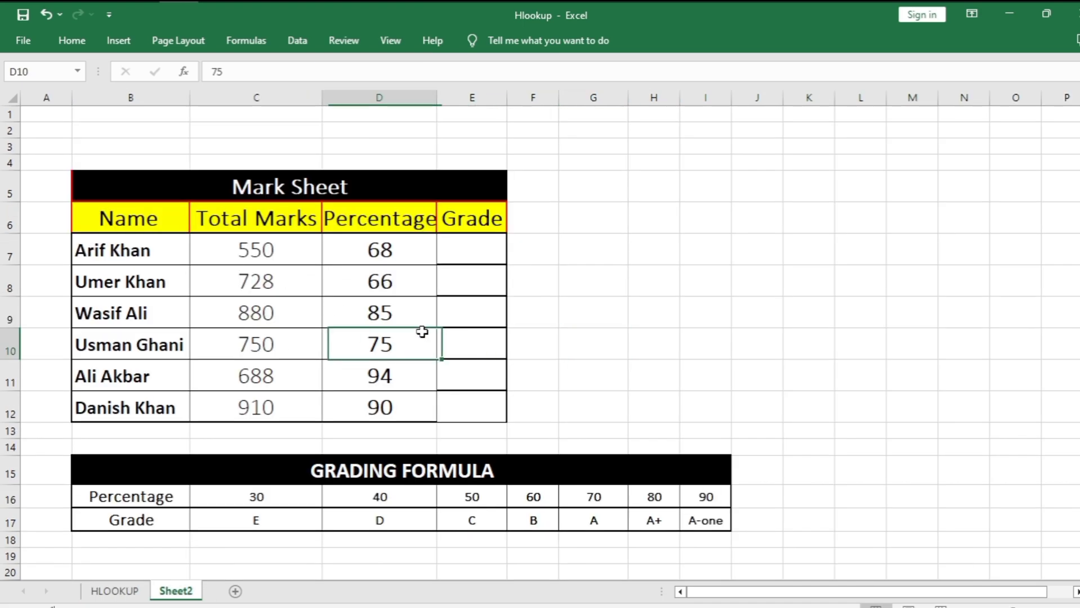
pyautogui.click(480, 270)
pyautogui.click(480, 248)
pyautogui.scroll(-1, 481, 268)
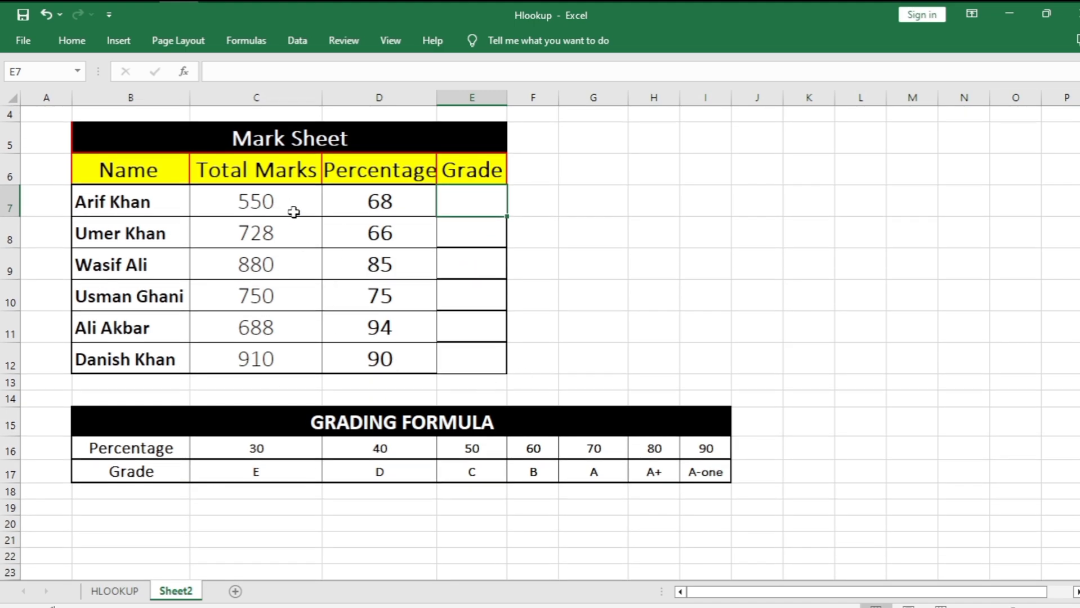
pyautogui.click(468, 192)
pyautogui.write('HLOOKUP(')
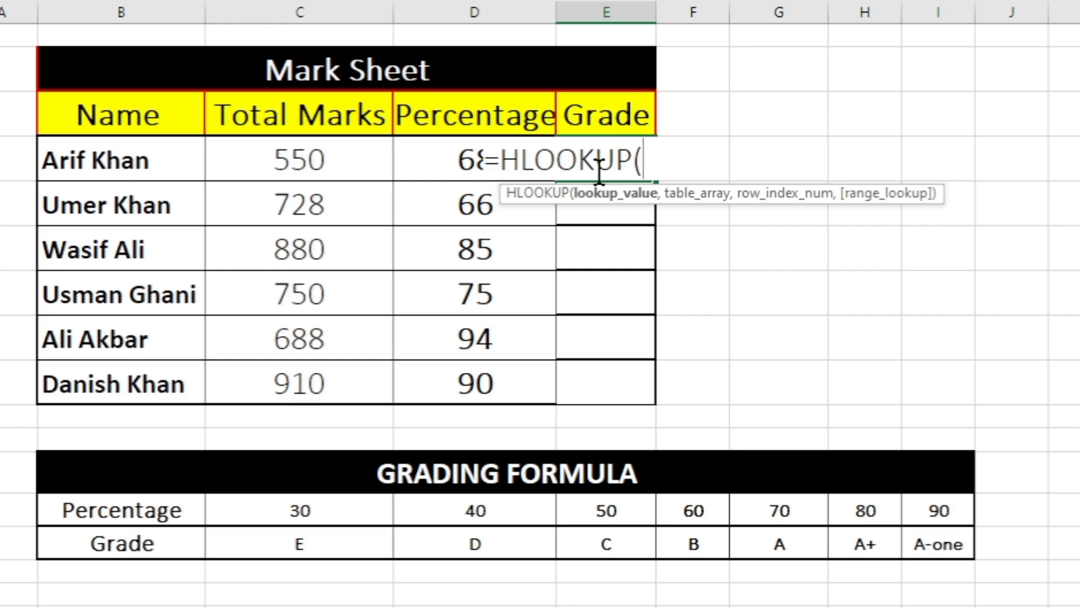
pyautogui.click(451, 167)
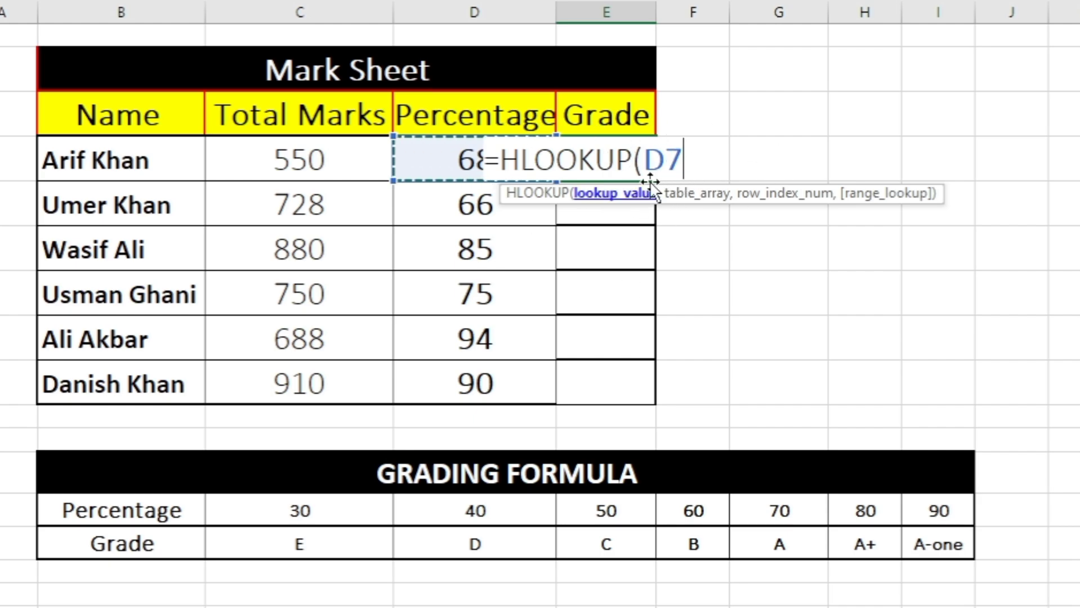
pyautogui.write(',')
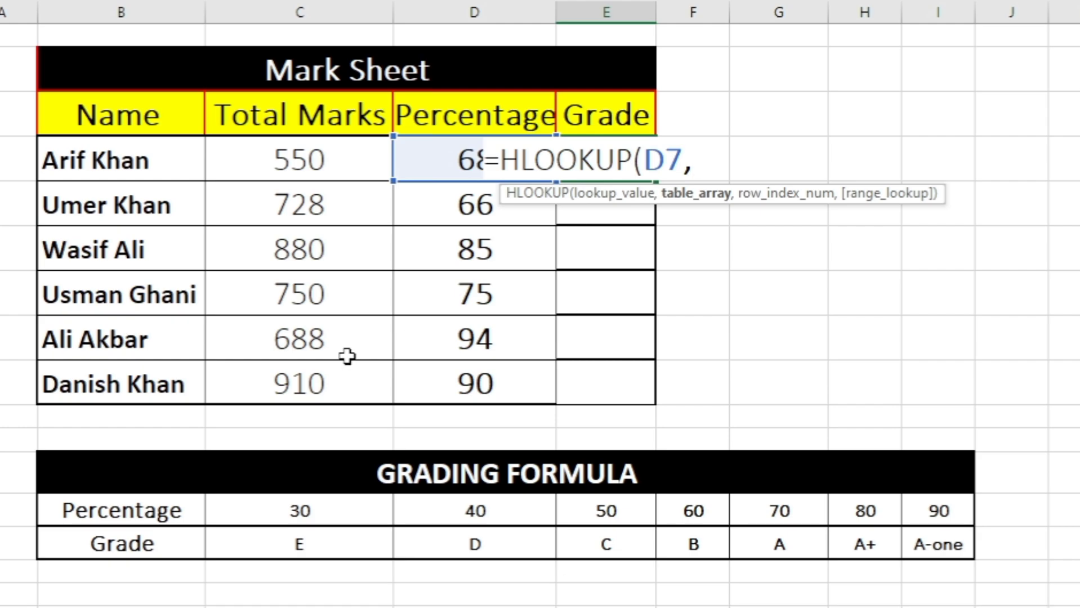
# Complete the HLOOKUP formula in E7 with the absolute table range $B$16:$I$17, row index 2 and exact match 0
pyautogui.moveTo(93, 511); pyautogui.dragTo(946, 551)
pyautogui.press('F4')
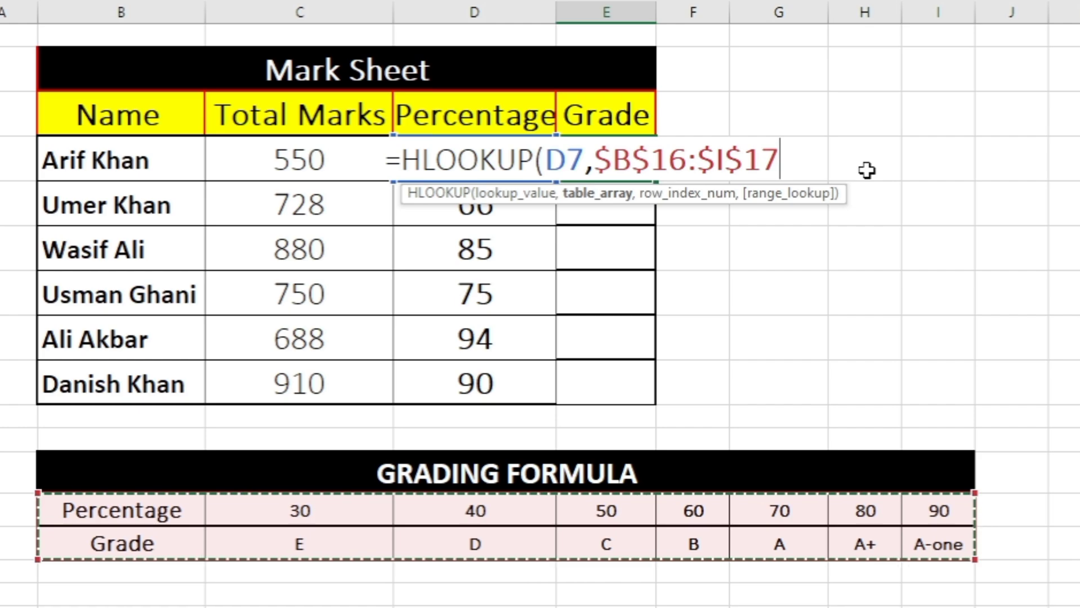
pyautogui.write(',')
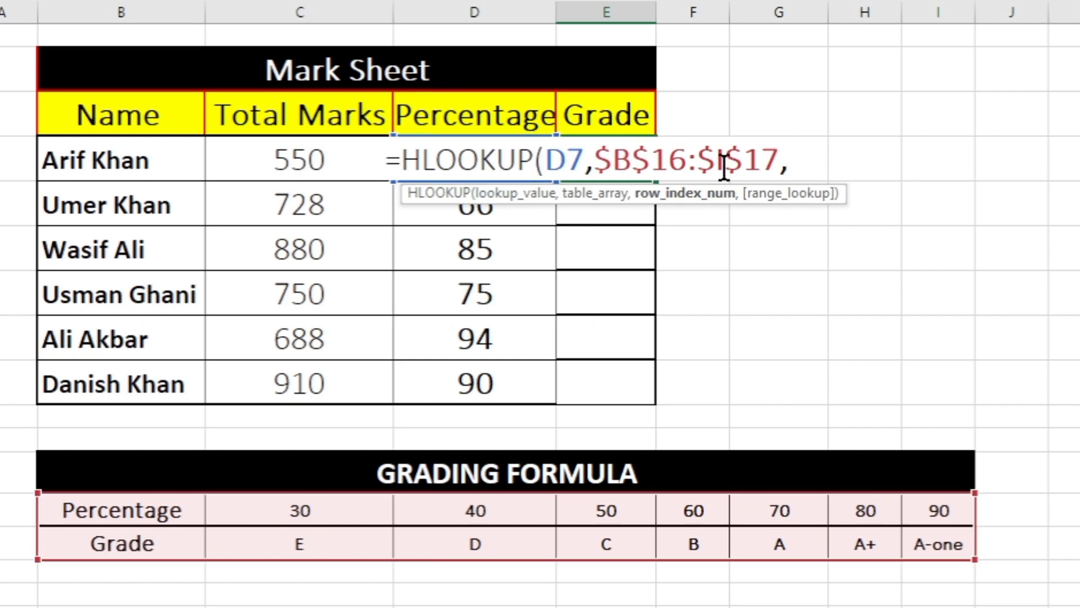
pyautogui.write('2,')
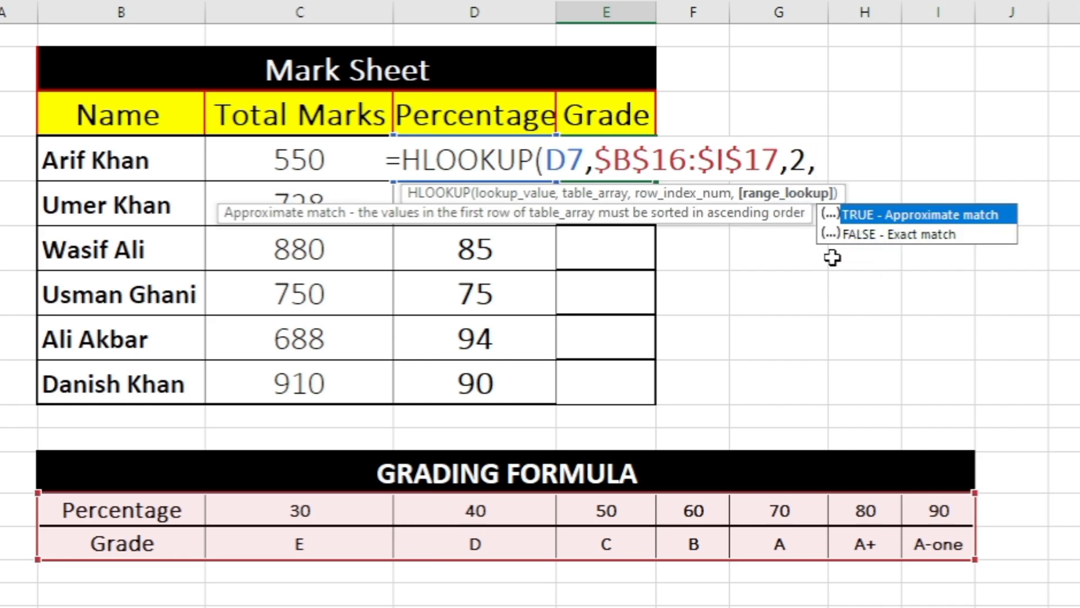
pyautogui.write('0)')
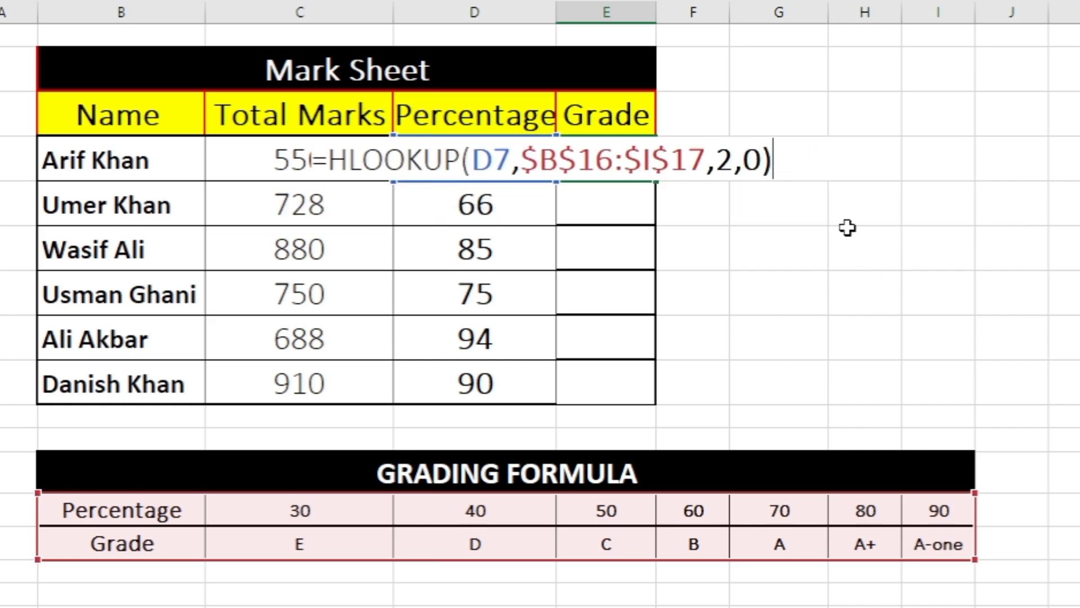
pyautogui.press('Return')
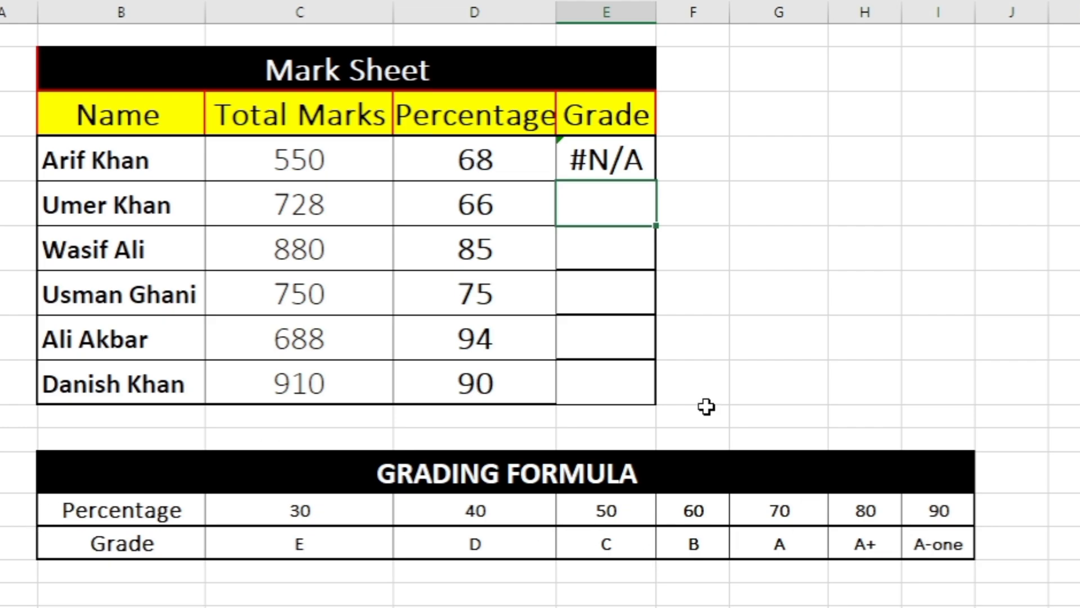
# Change the range lookup argument of the E7 grade formula to 1 for an approximate match
pyautogui.click(606, 162)
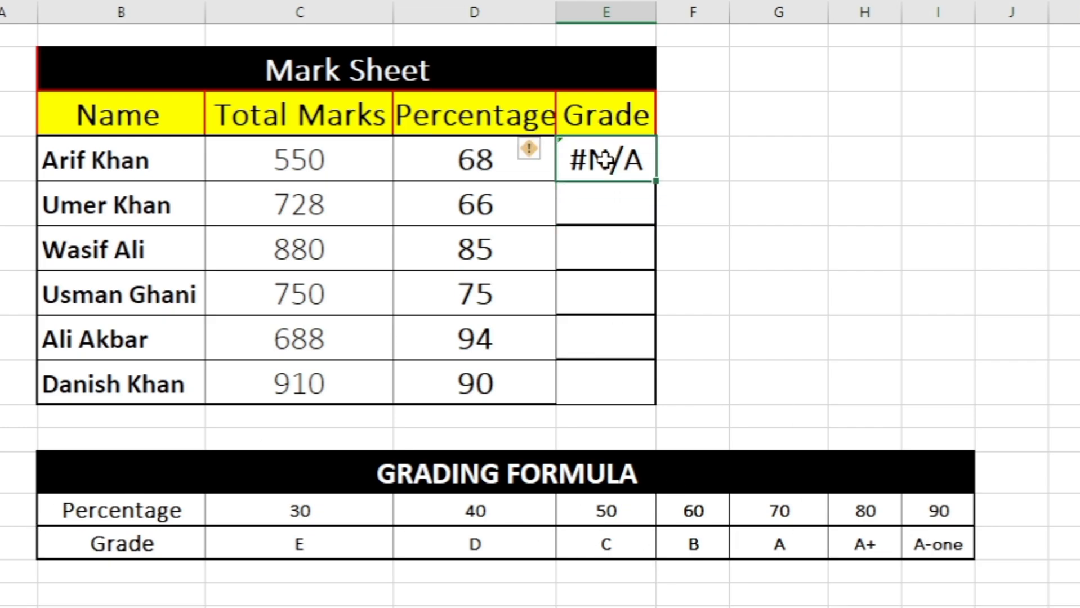
pyautogui.doubleClick(604, 160)
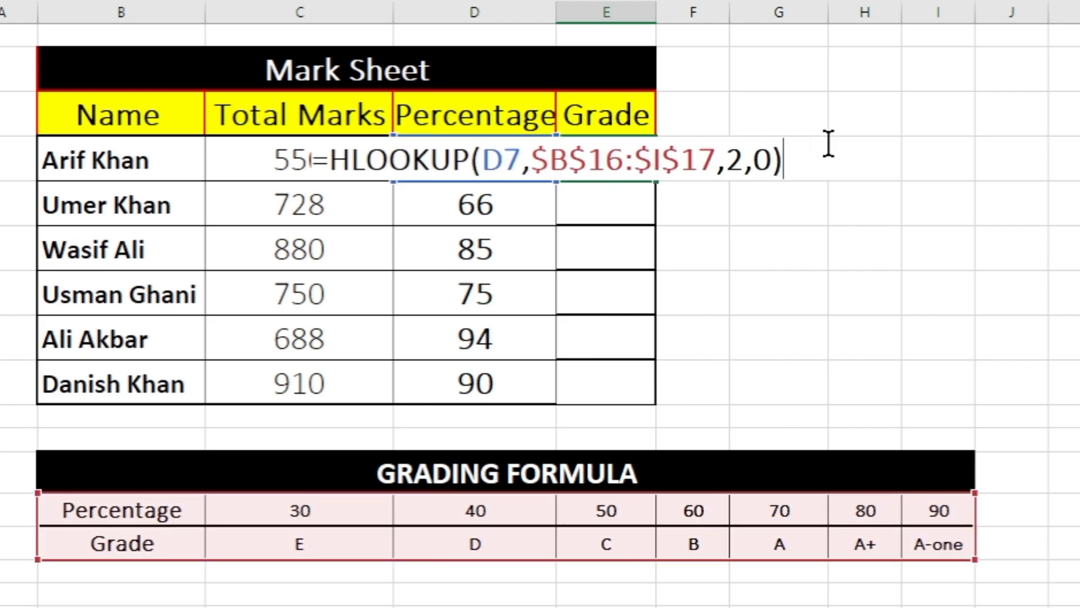
pyautogui.click(775, 164)
pyautogui.press('BackSpace')
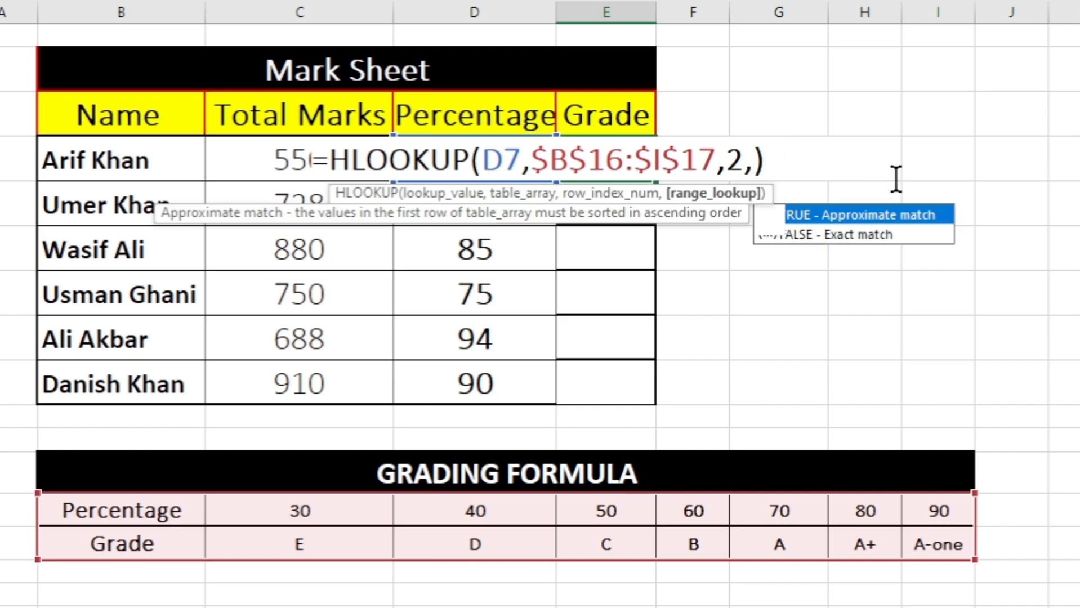
pyautogui.write('1')
pyautogui.press('Return')
# Fill the E7 grade formula down through E12 for the remaining students
pyautogui.click(621, 164)
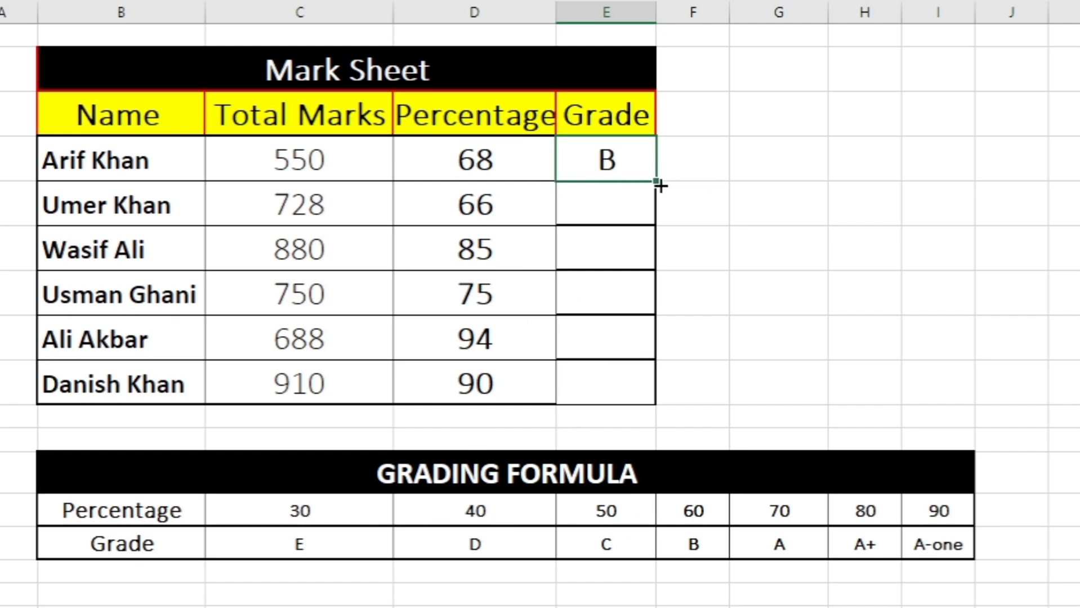
pyautogui.moveTo(658, 201); pyautogui.dragTo(656, 402)
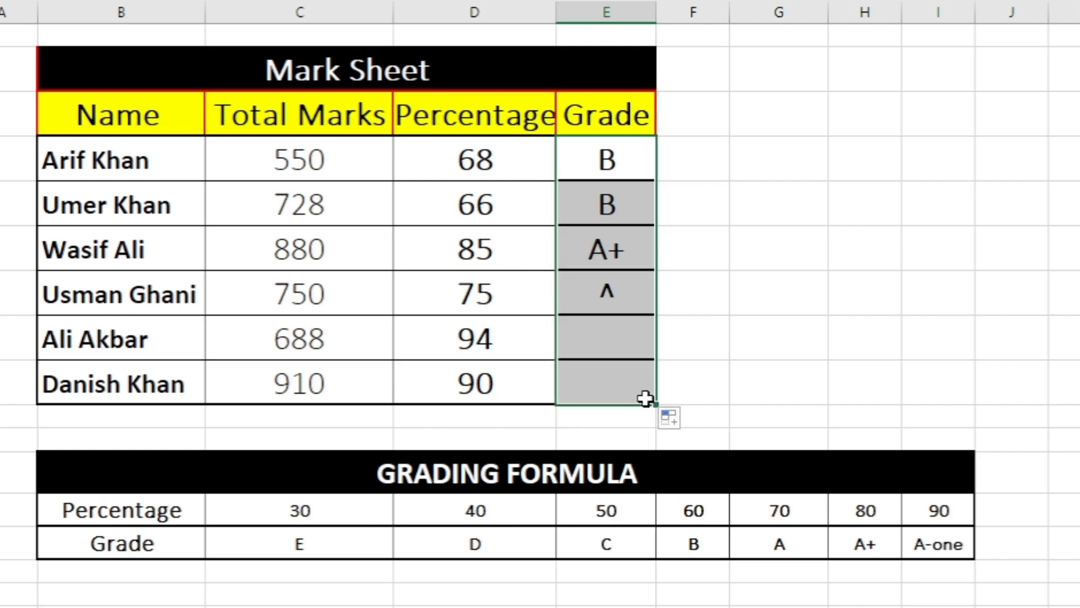
pyautogui.click(753, 234)
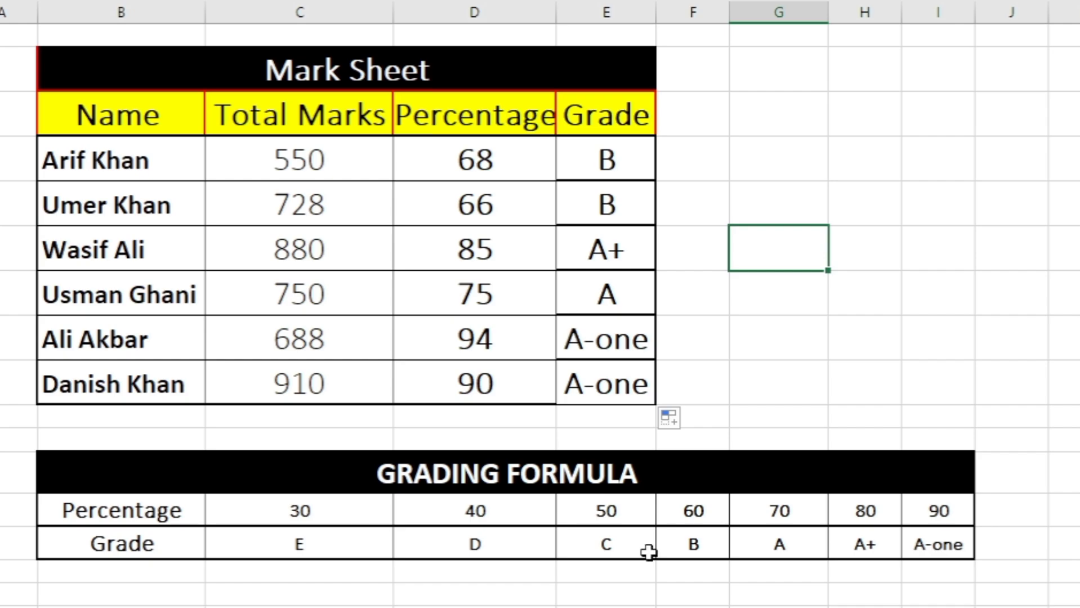
pyautogui.click(720, 516)
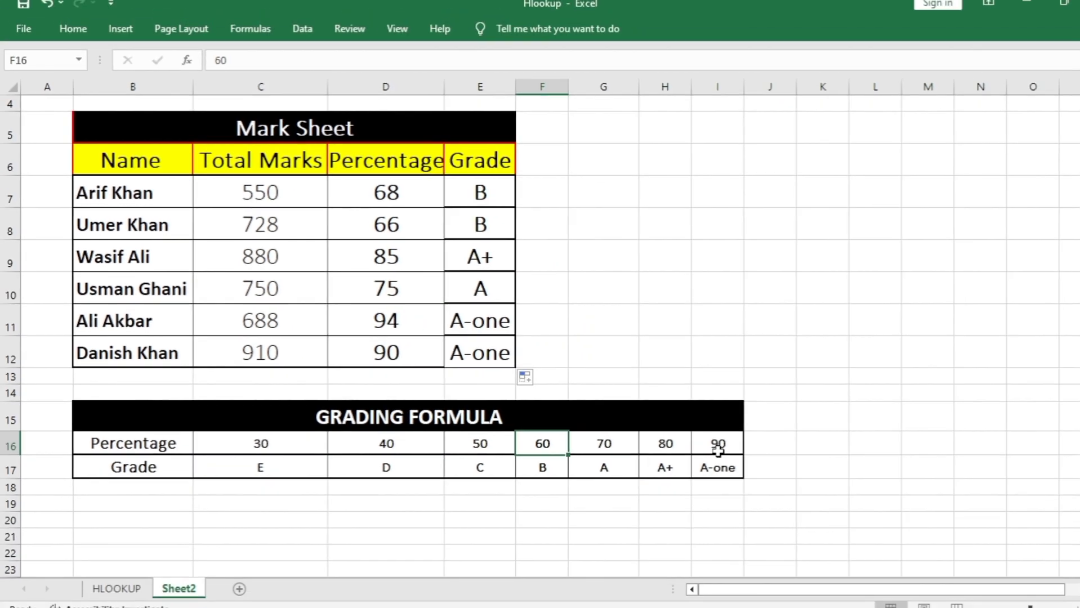
pyautogui.click(543, 223)
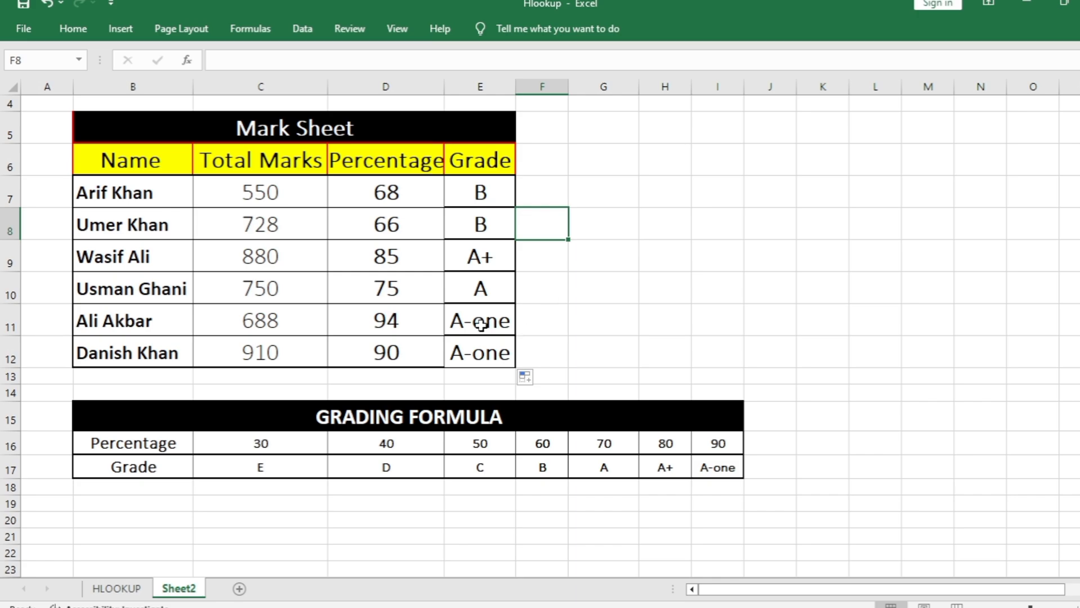